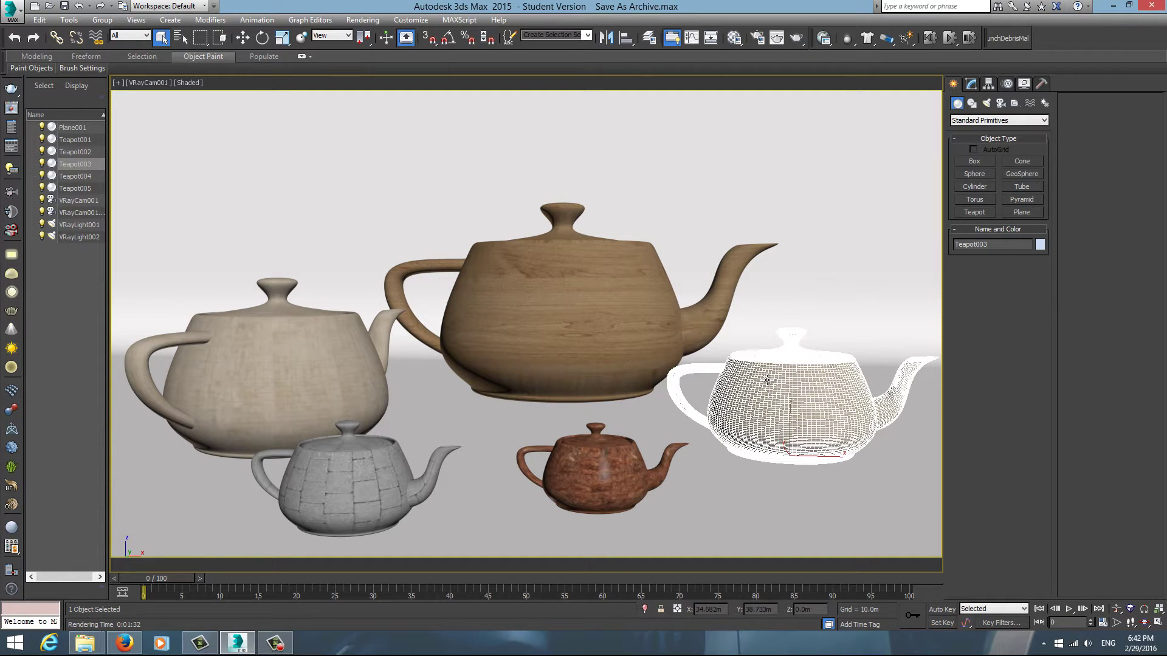
Select Plane001, check the Fast Scene folder, and display the last rendered teapot image
left_click(737, 495)
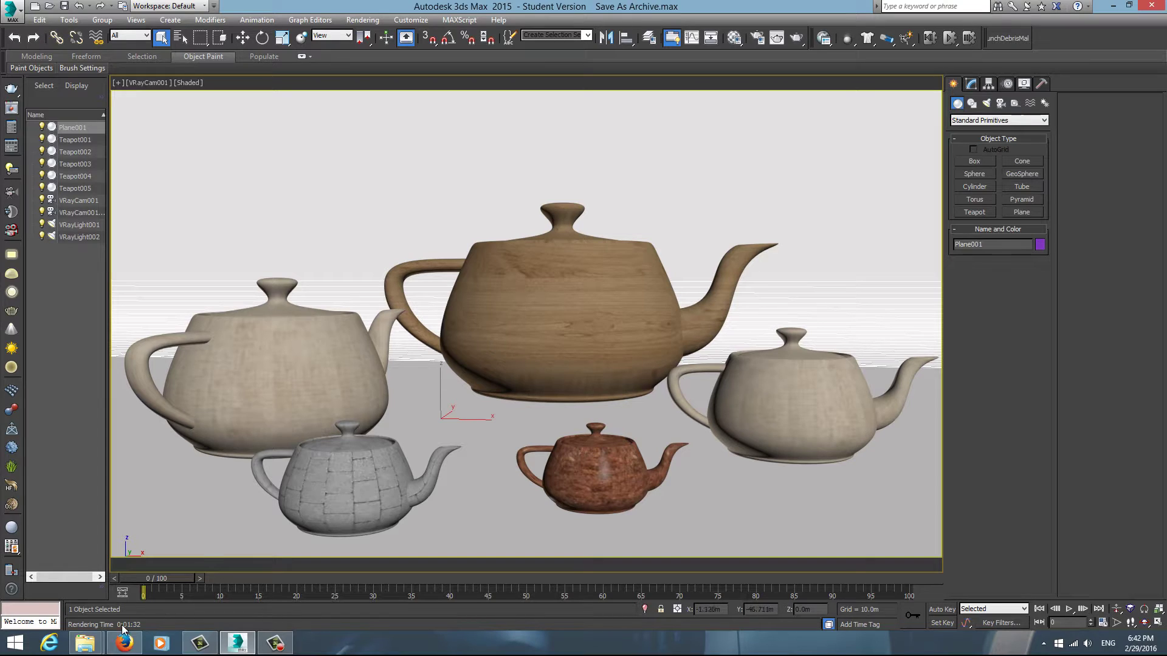
mouse_move(84, 644)
left_click(198, 577)
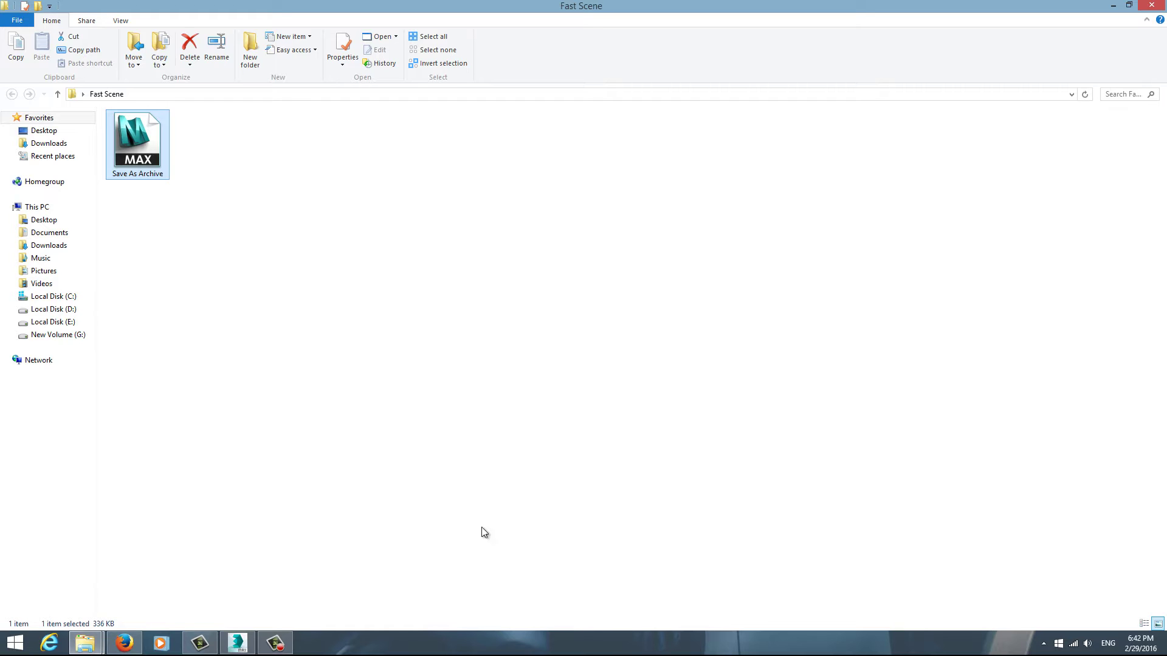
left_click(245, 650)
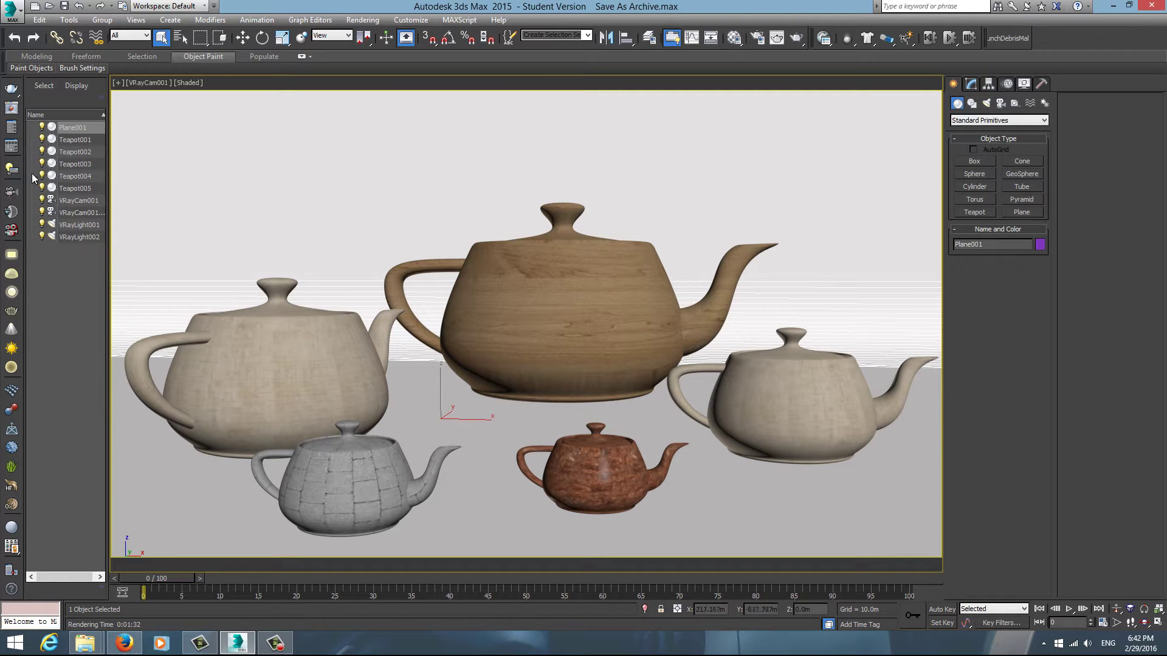
left_click(11, 109)
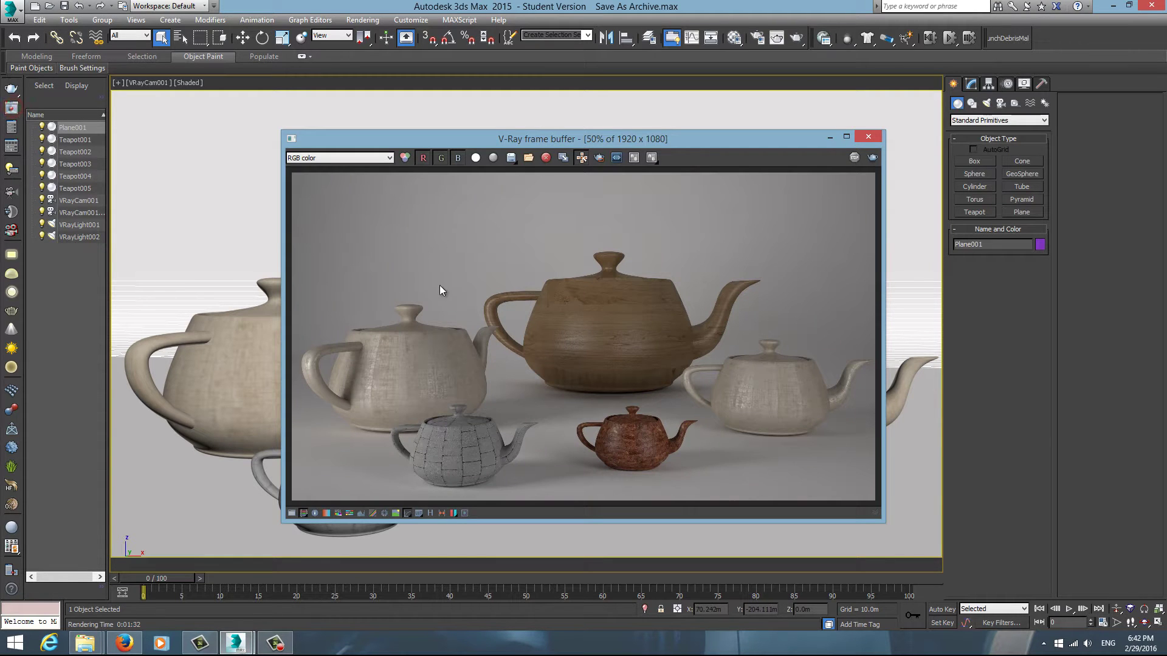
Inspect the render at 100% and fit-to-window in the V-Ray frame buffer, then close it
double_click(596, 345)
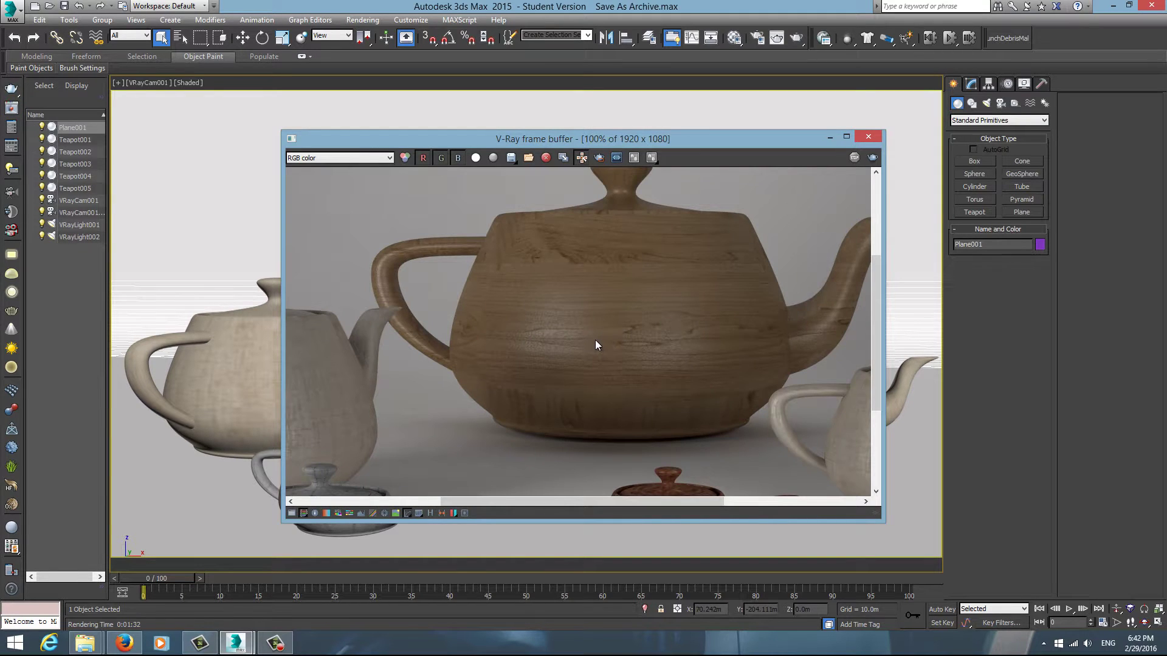
double_click(596, 340)
double_click(378, 383)
middle_click_drag(389, 386, 396, 280)
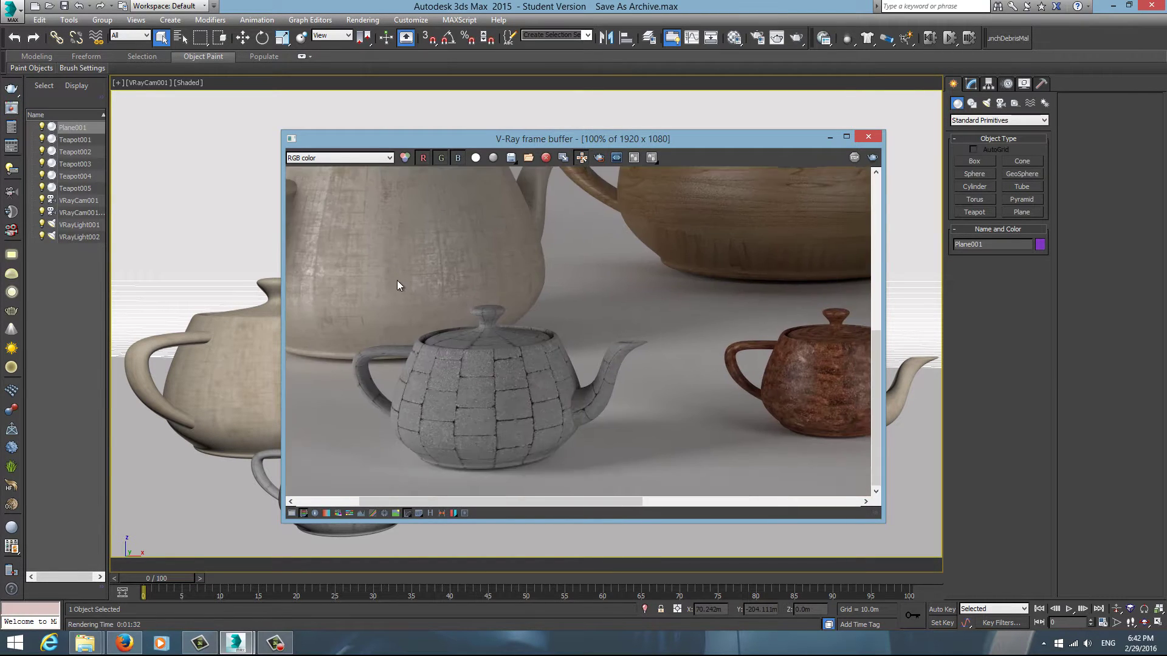
double_click(470, 325)
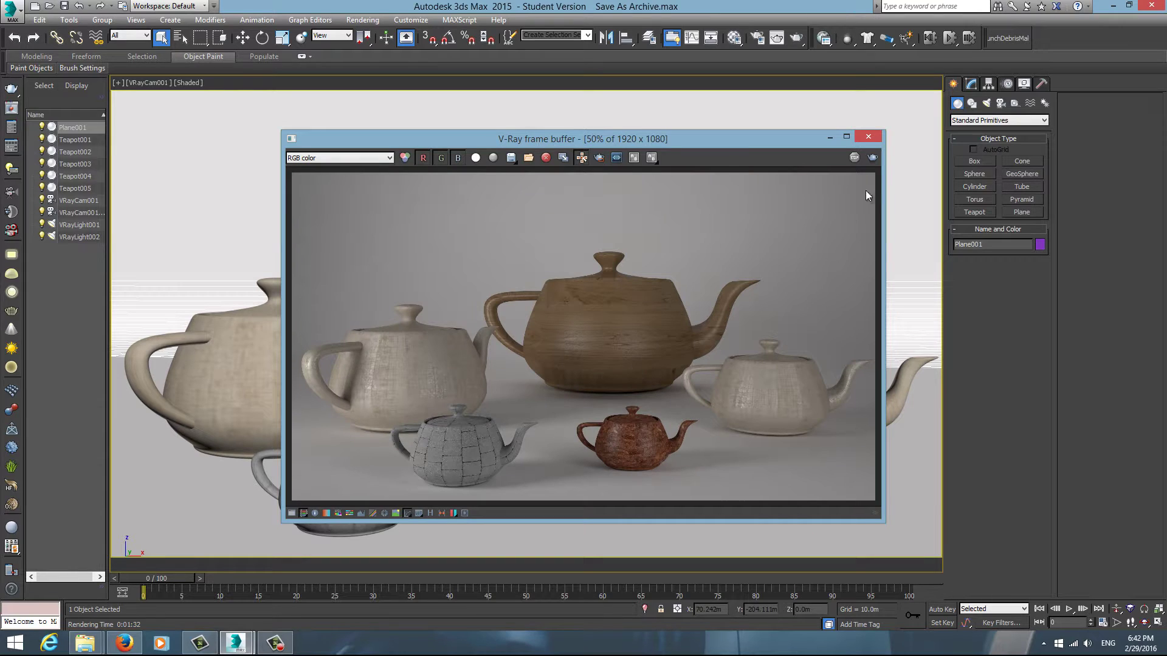
left_click(869, 137)
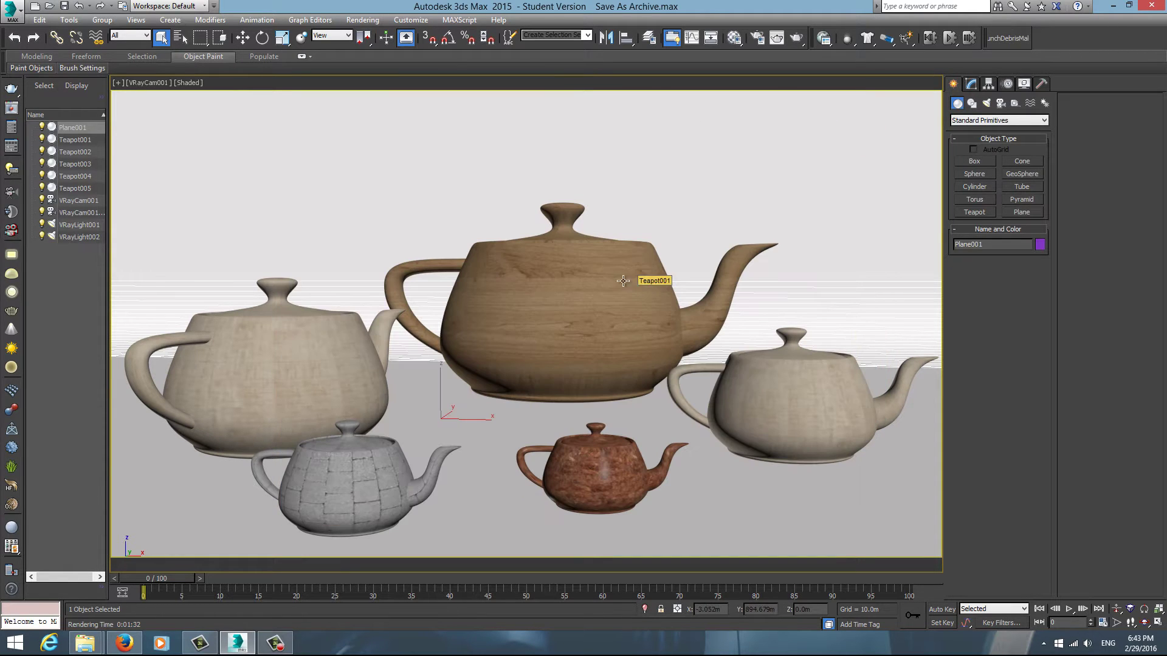
Switch to a free Perspective view, orbit over the set, and select VRayLight002
key("p")
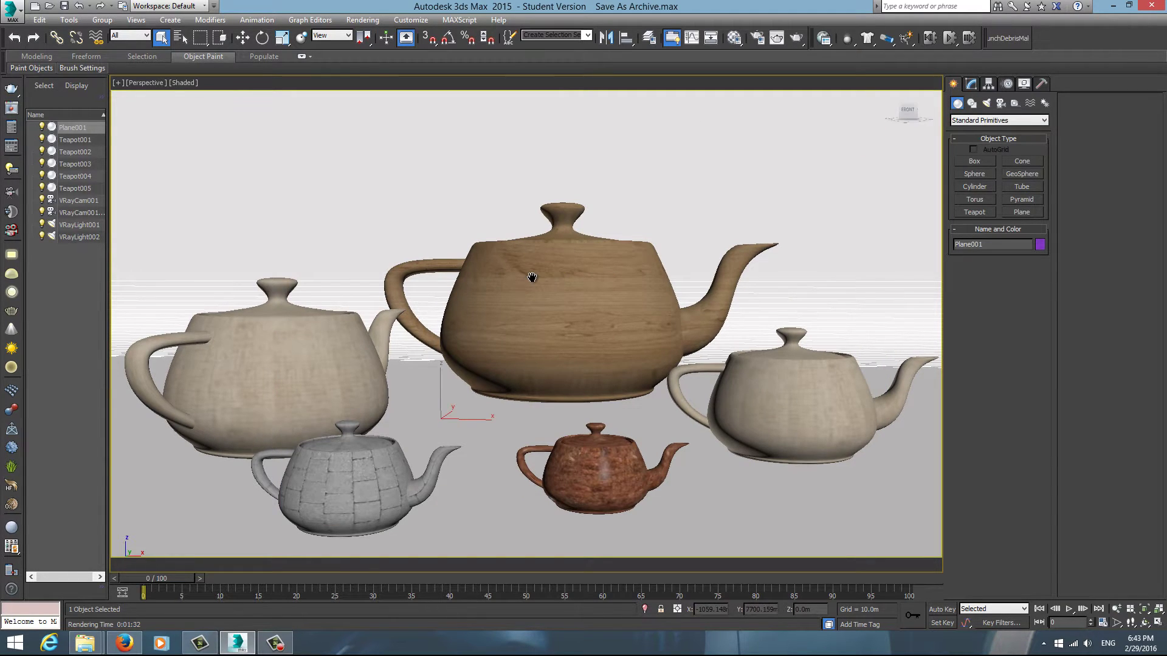
scroll(530, 256, "down", 3)
scroll(549, 284, "down", 2)
middle_click_drag(549, 283, 643, 310, "alt")
scroll(643, 310, "down", 3)
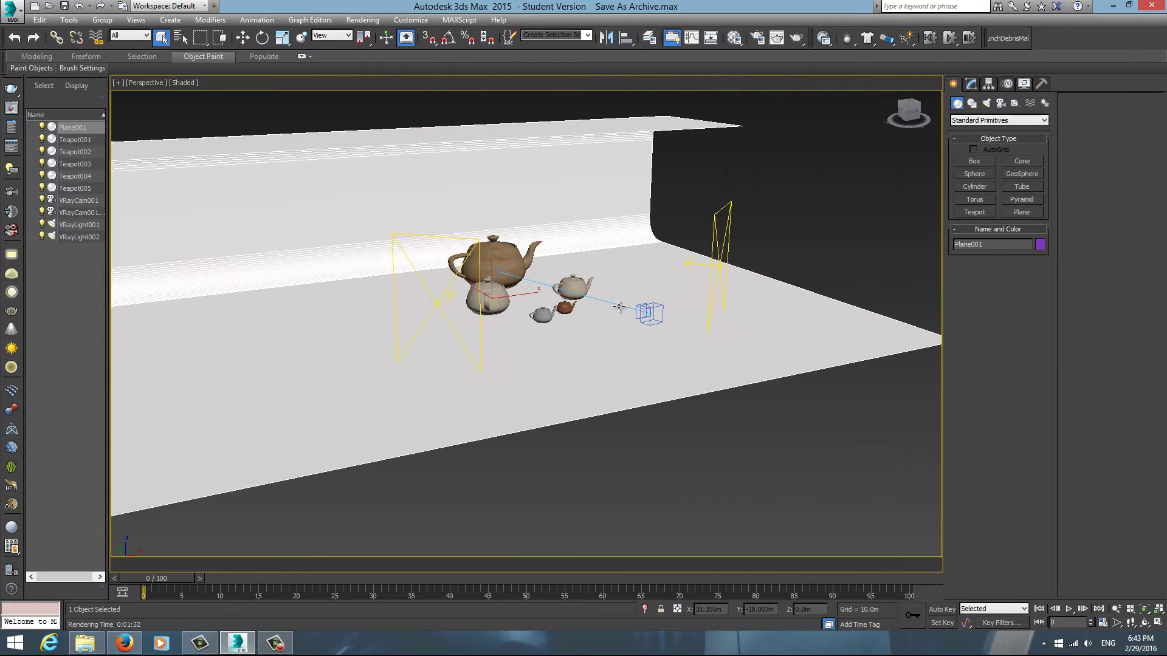
scroll(722, 265, "up", 3)
left_click(742, 239)
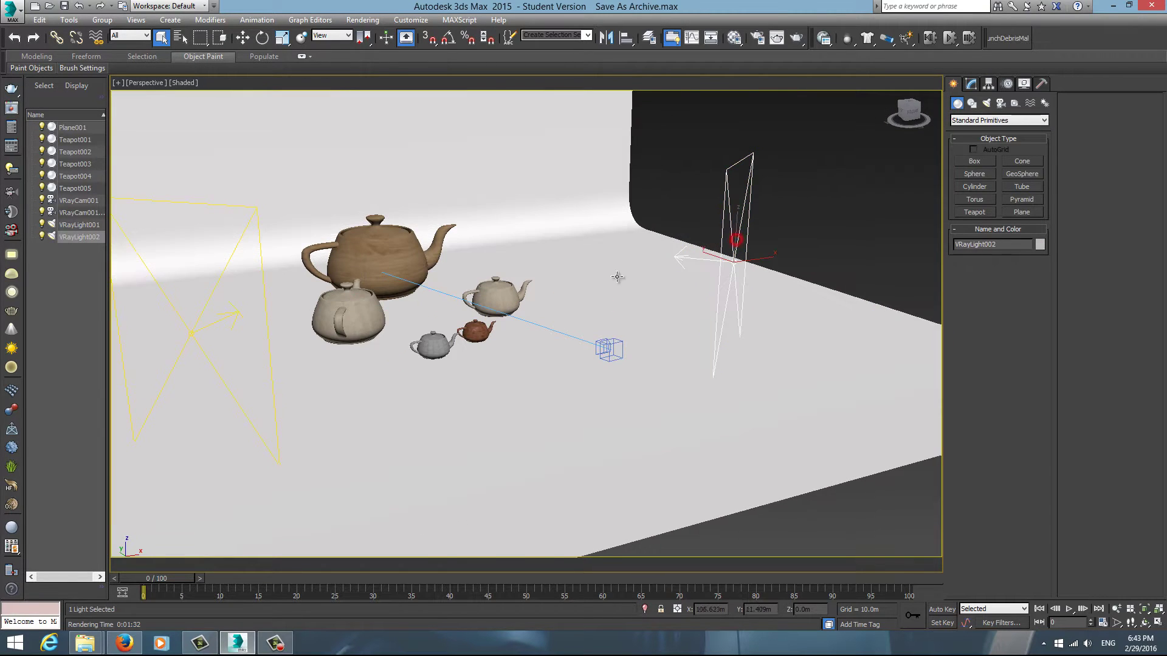
scroll(606, 290, "down", 3)
scroll(446, 302, "up", 2)
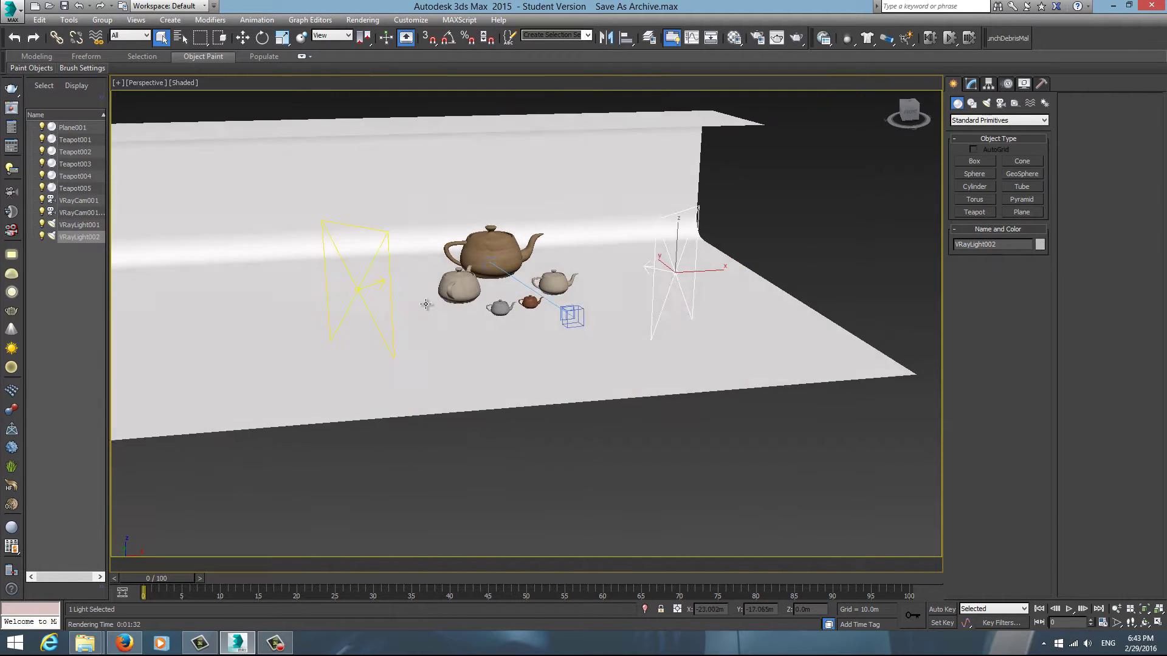
scroll(452, 301, "up", 1)
Review the Base, Concrete, Leather and Floor sample materials in the Material Editor
key("m")
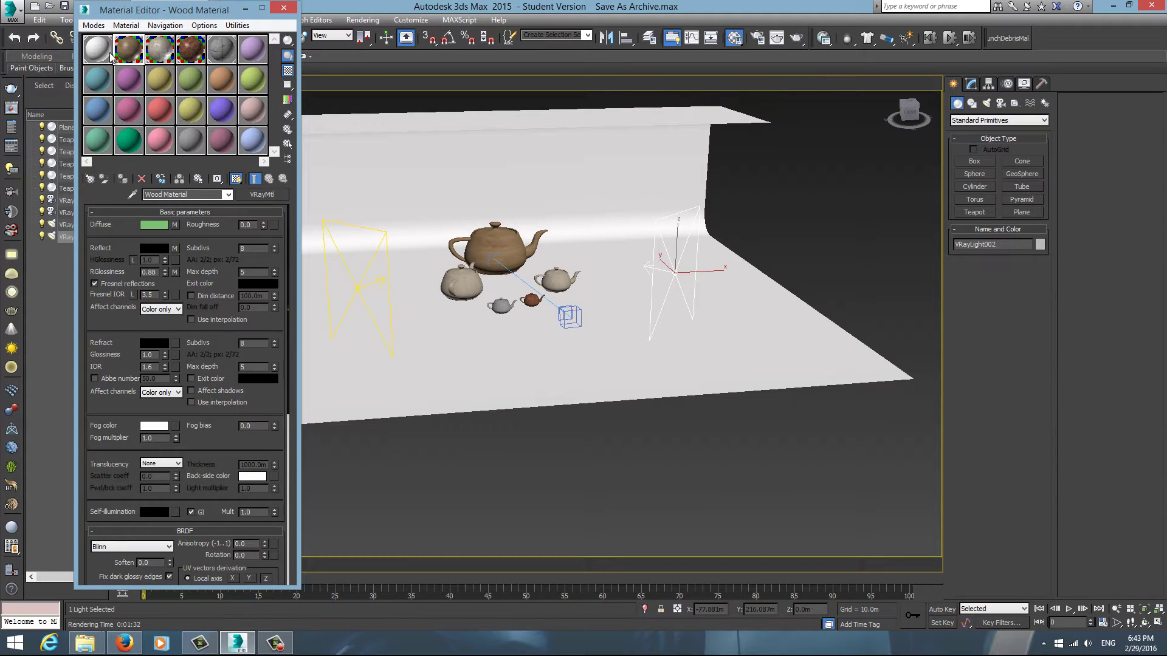
left_click(100, 52)
left_click(124, 61)
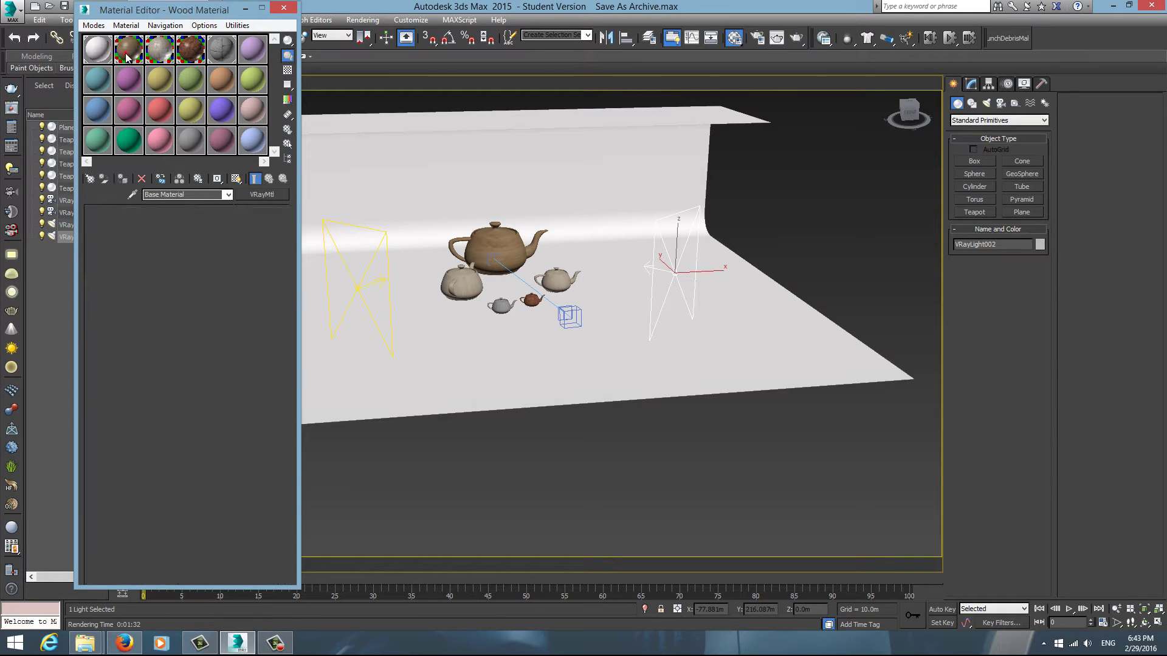
left_click(161, 60)
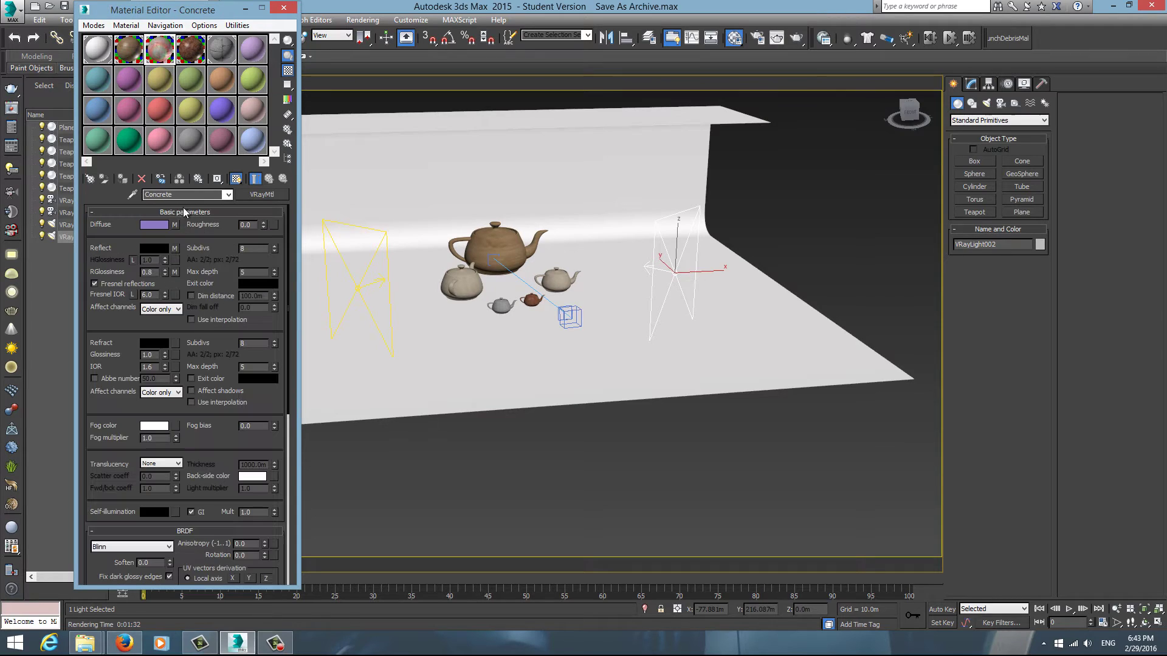
left_click(190, 50)
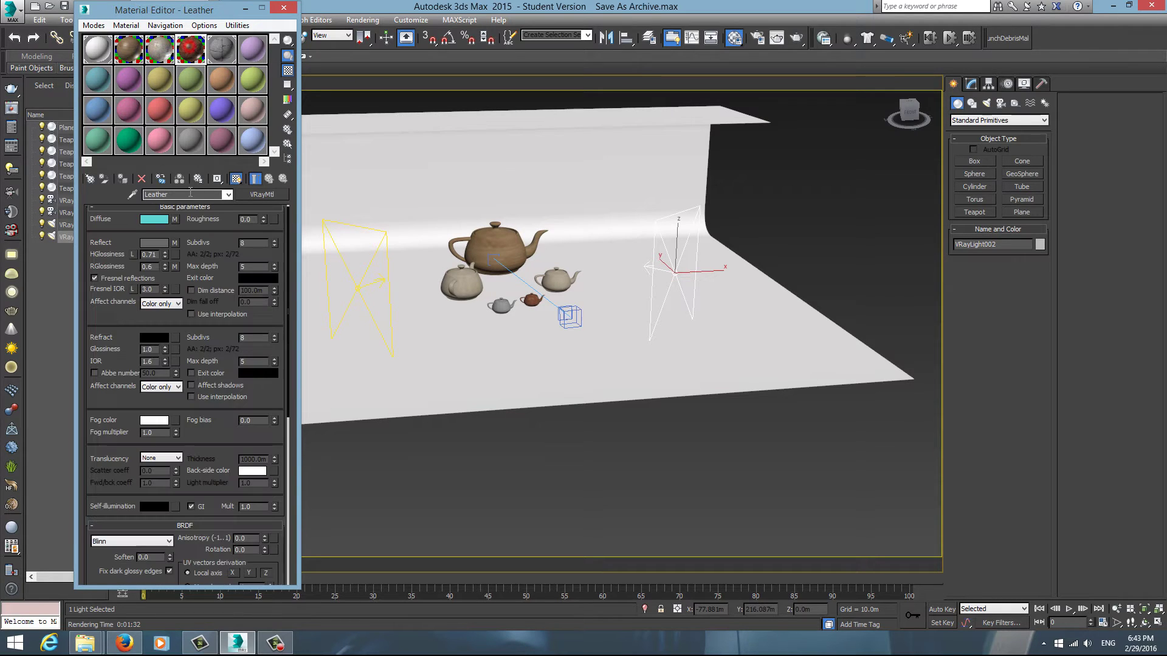
left_click(221, 50)
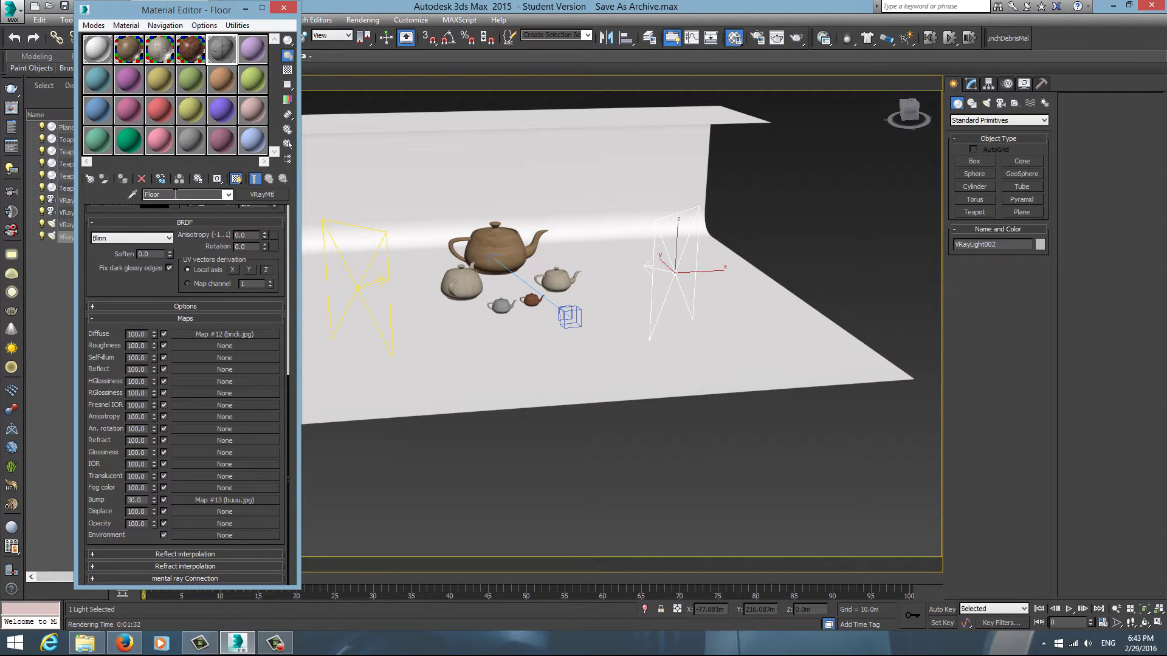
Rename the Floor material to 'Pavement' and close the Material Editor
double_click(175, 194)
type("Pave")
type("ment")
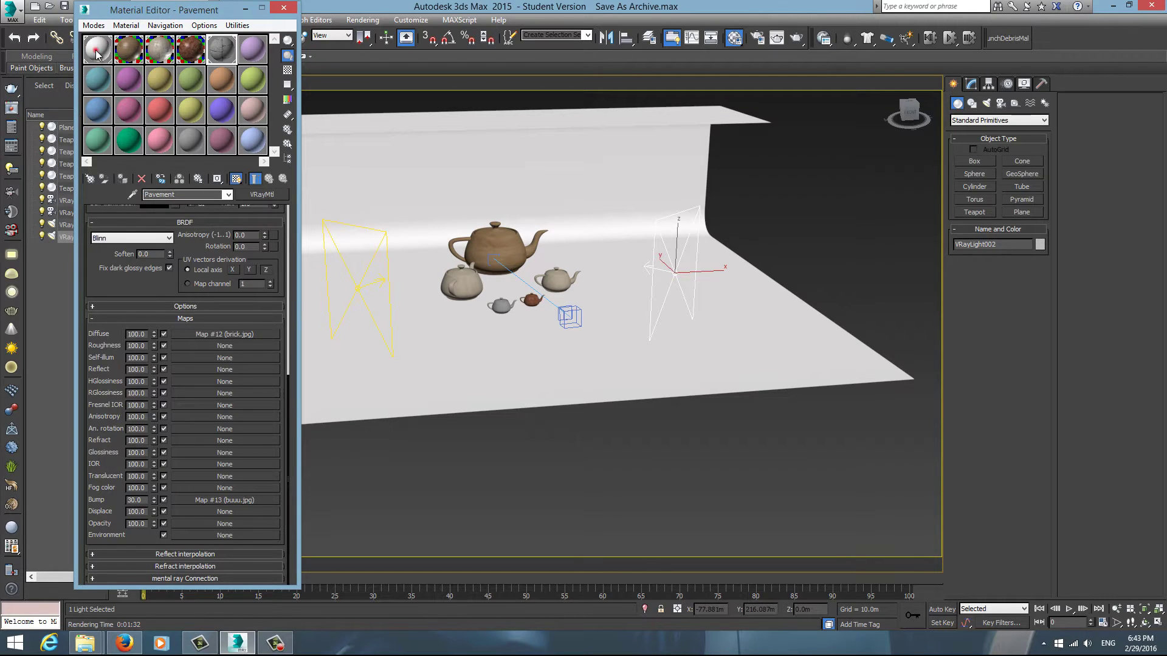
left_click(97, 52)
left_click(283, 7)
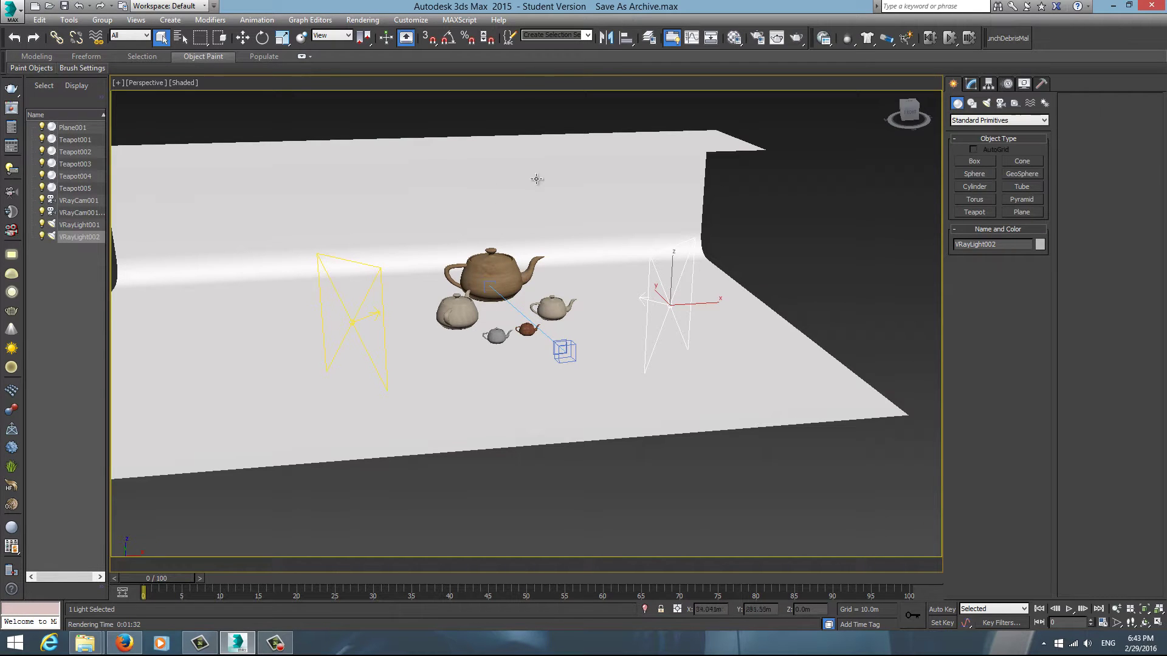
Centre the teapots in the viewport and check the Multi-Sub Object texture folder
scroll(493, 236, "up", 5)
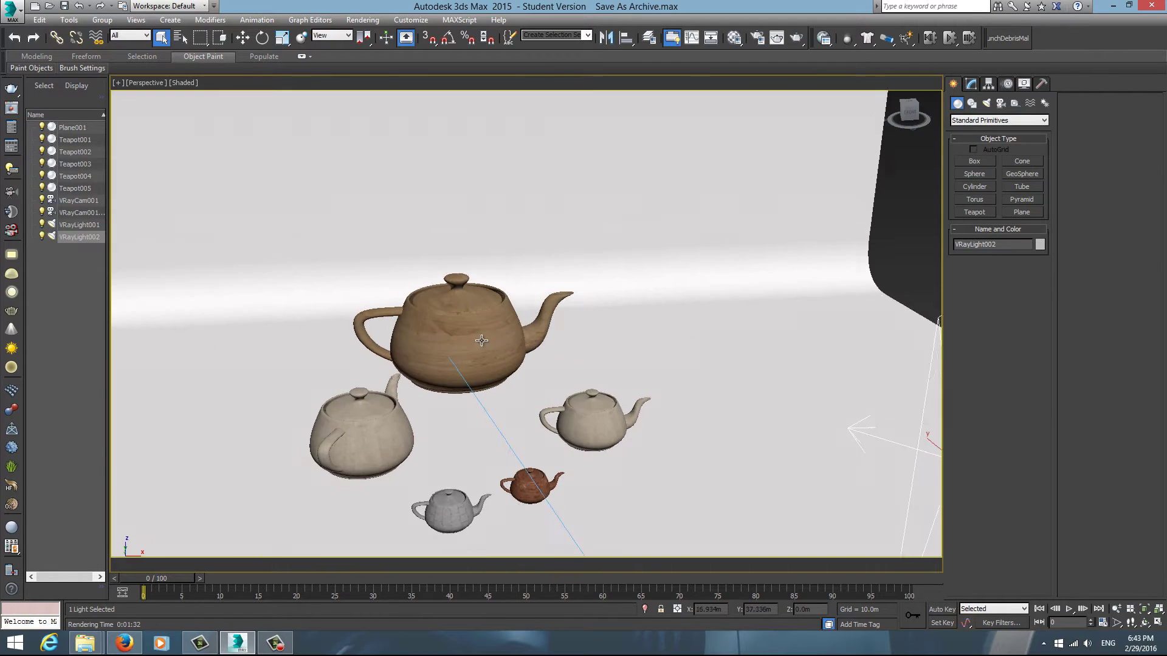
scroll(482, 341, "up", 2)
scroll(501, 360, "up", 1)
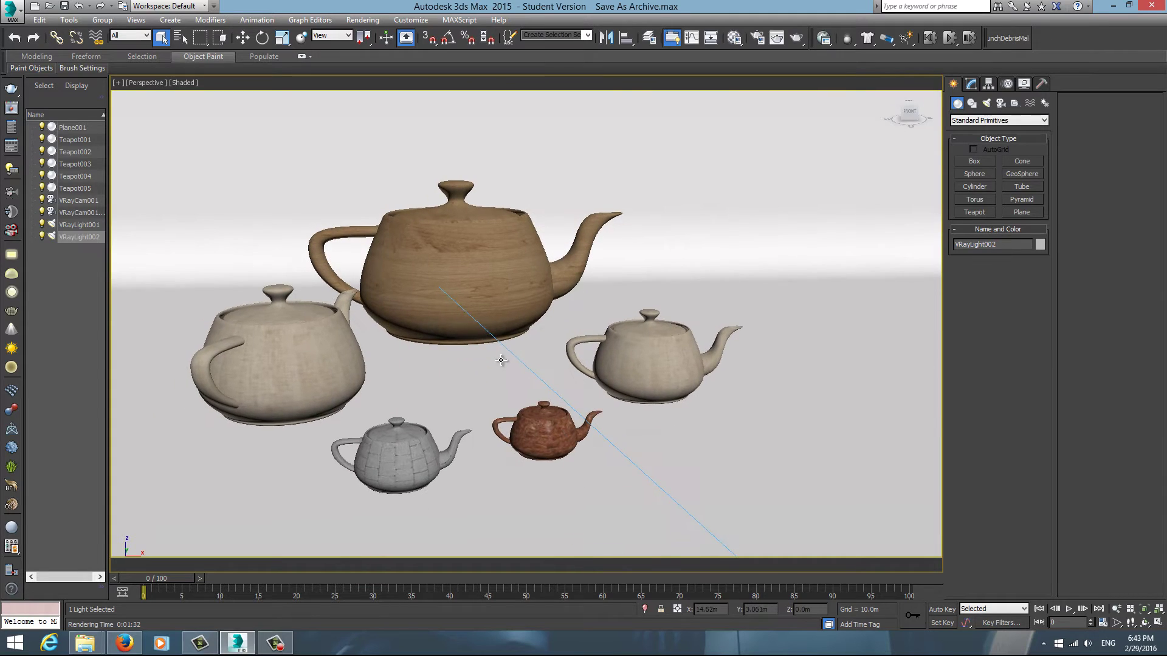
middle_click_drag(501, 360, 498, 352, "alt")
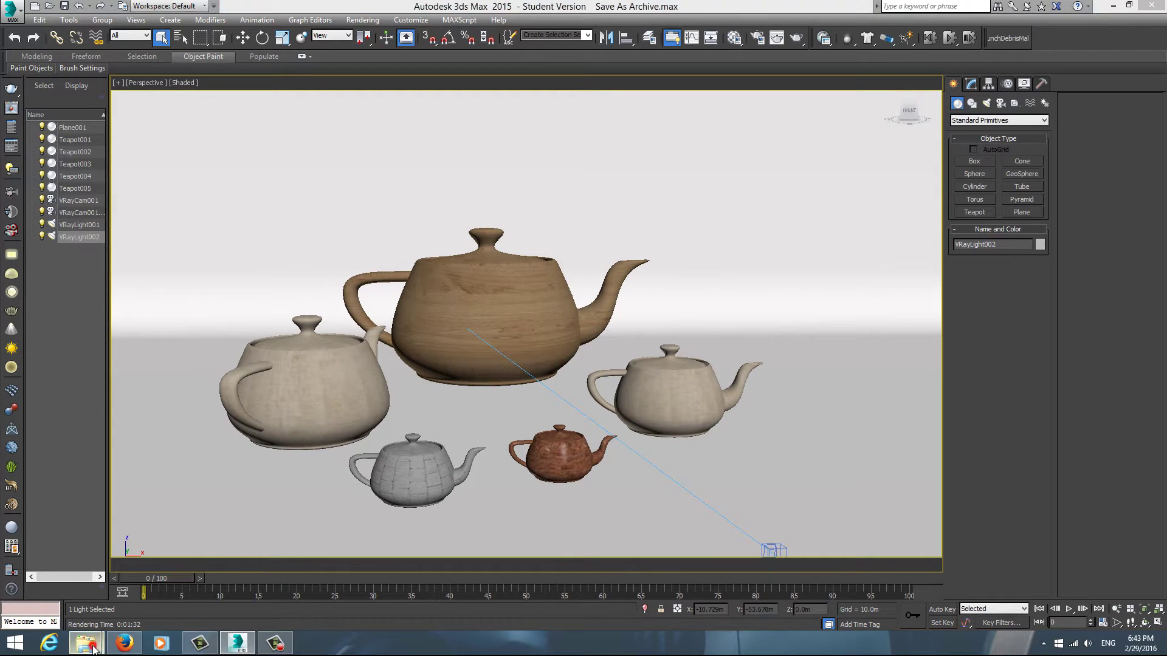
mouse_move(85, 643)
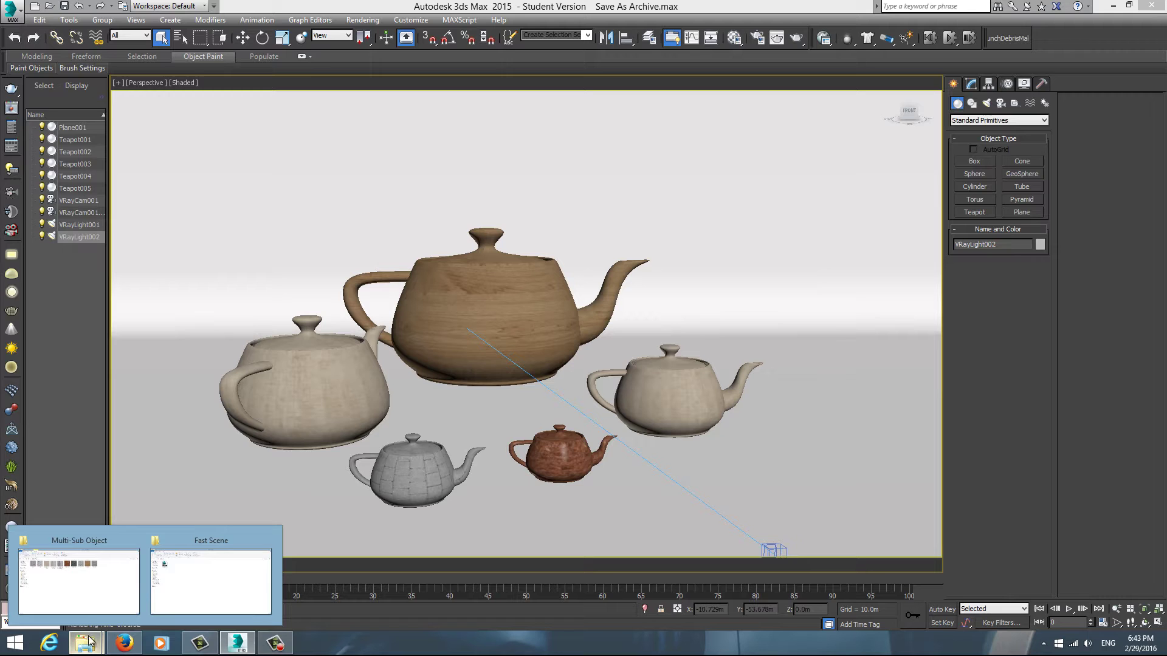
left_click(206, 574)
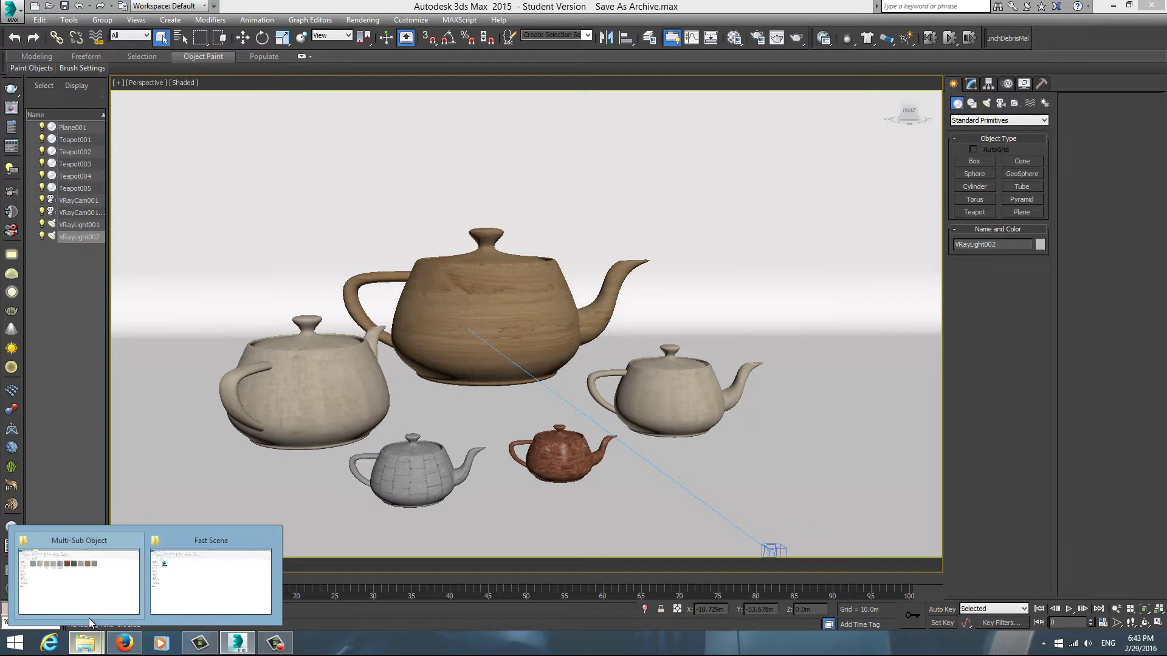
mouse_move(85, 643)
left_click(121, 560)
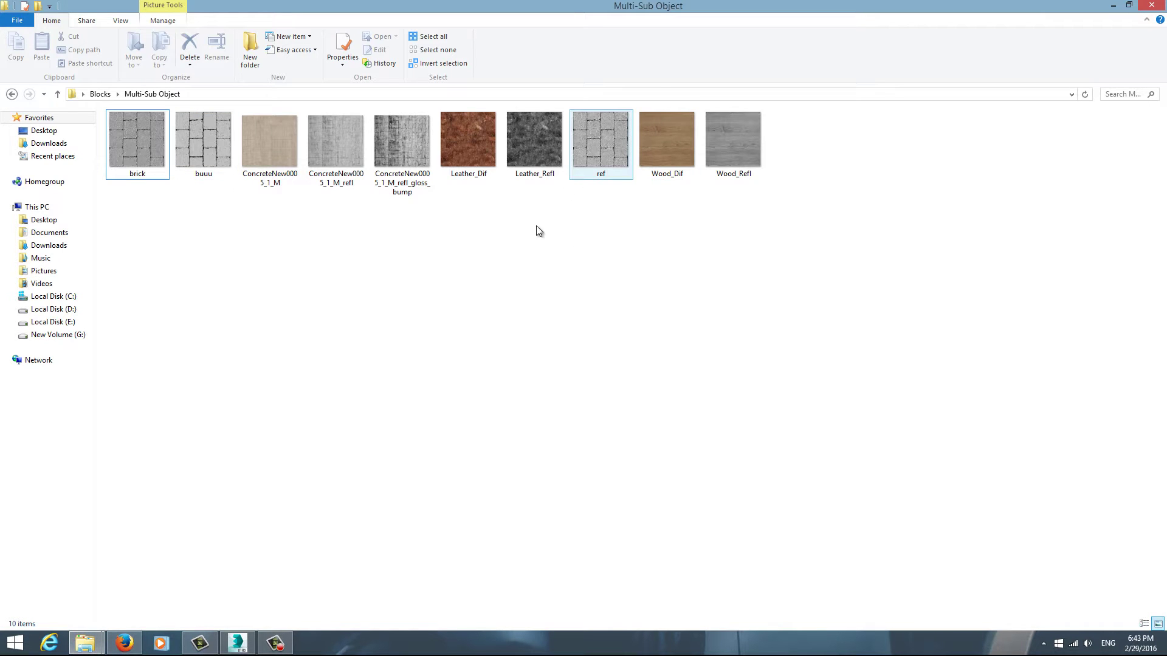
left_click(237, 643)
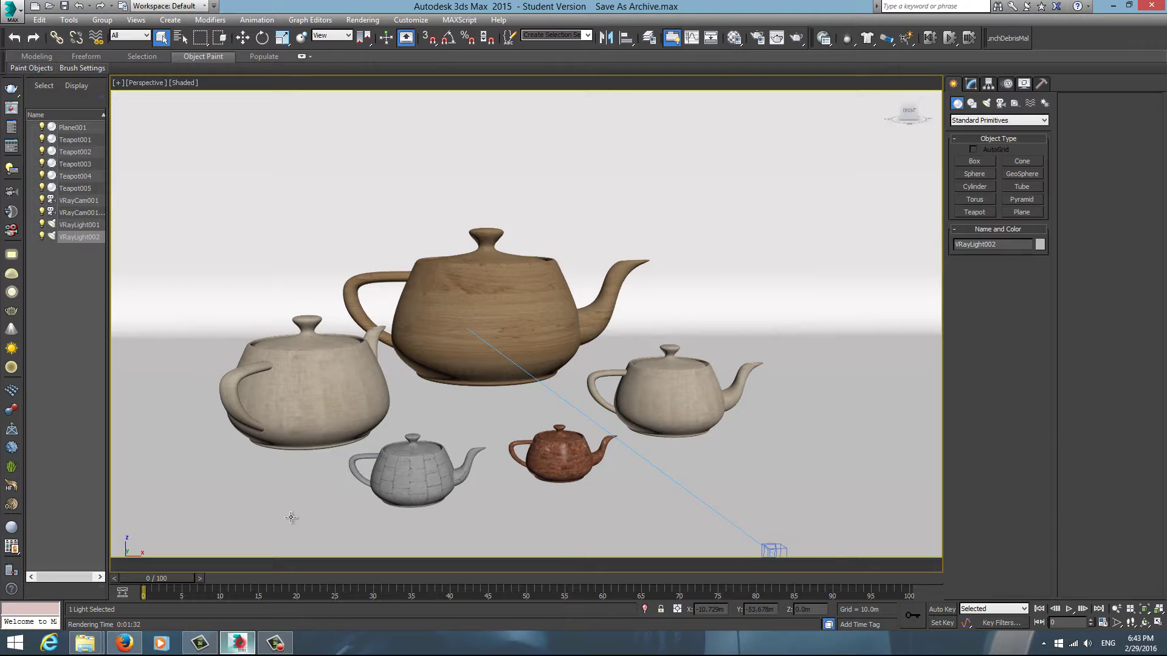
Reset 3ds Max to an empty Untitled scene, confirming with Yes
left_click(17, 22)
left_click(42, 65)
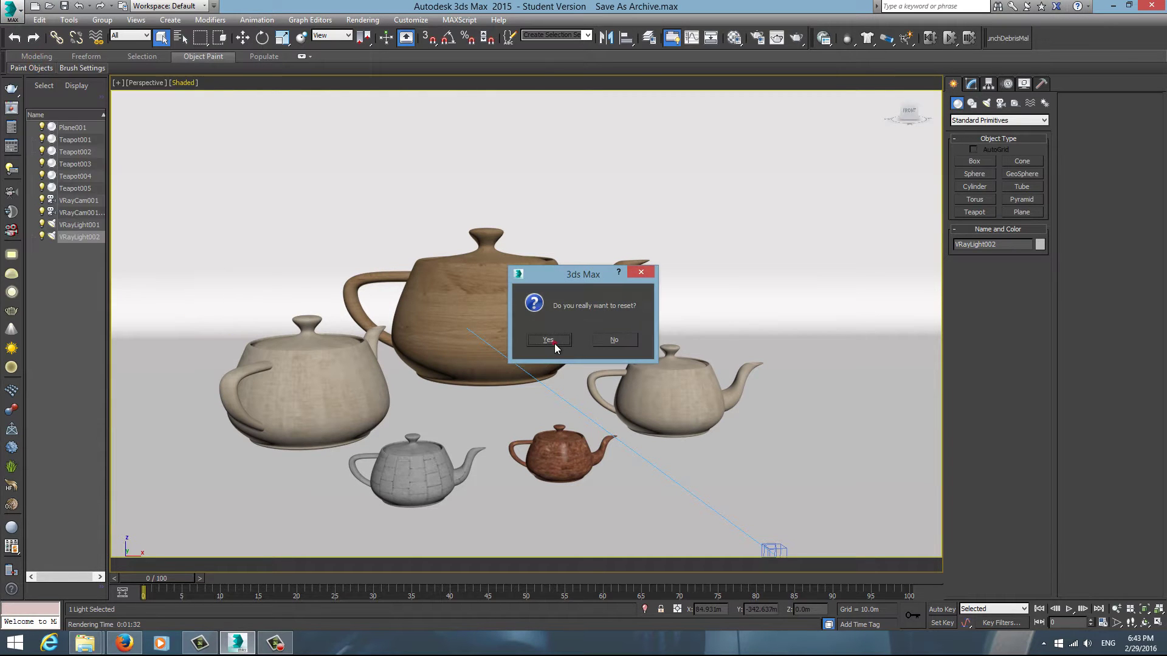
left_click(617, 337)
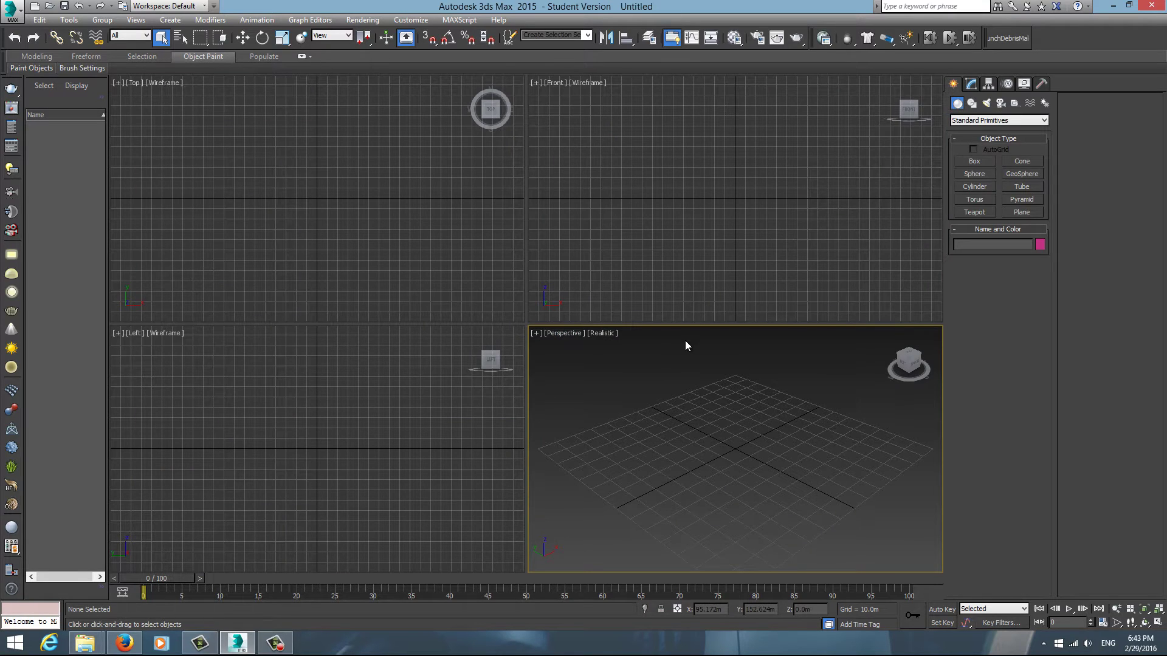
Reopen the Multi-Sub Object folder and select only Wood_Dif and Wood_Refl
mouse_move(84, 644)
left_click(104, 579)
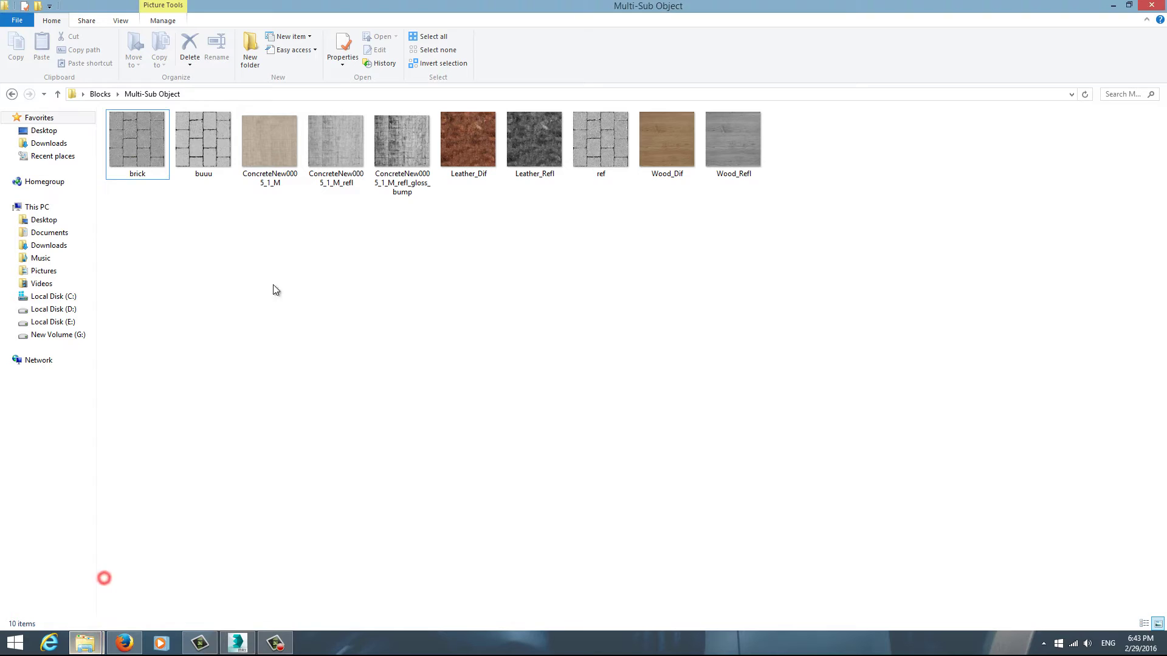
left_click(9, 95)
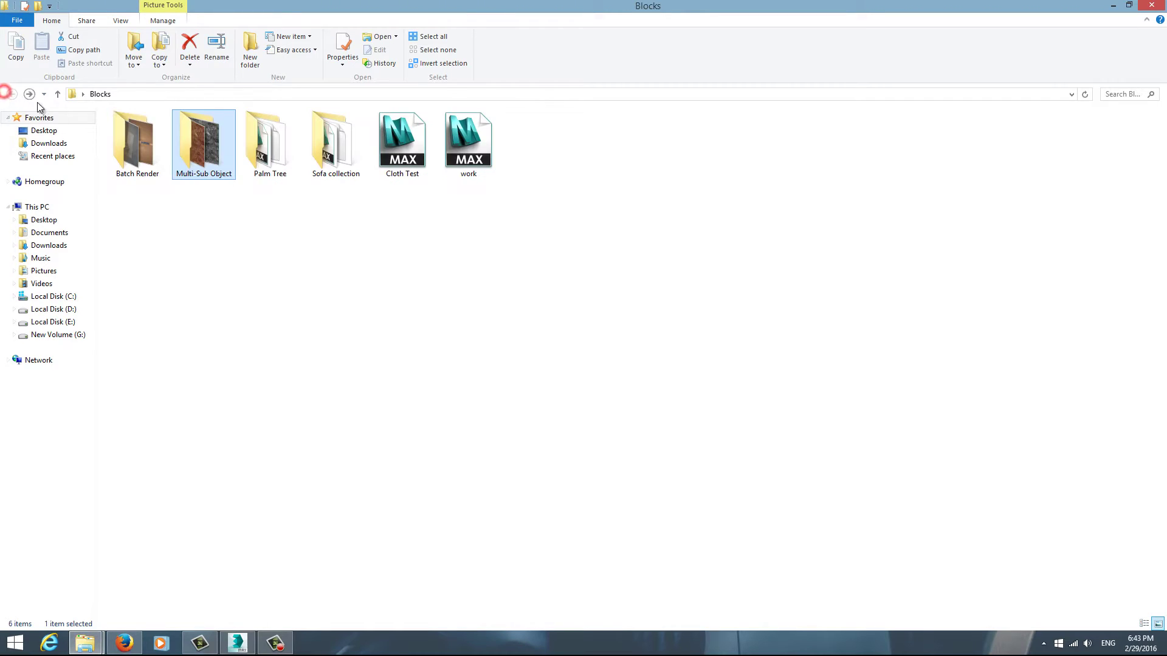
double_click(213, 162)
left_click_drag(742, 187, 535, 152)
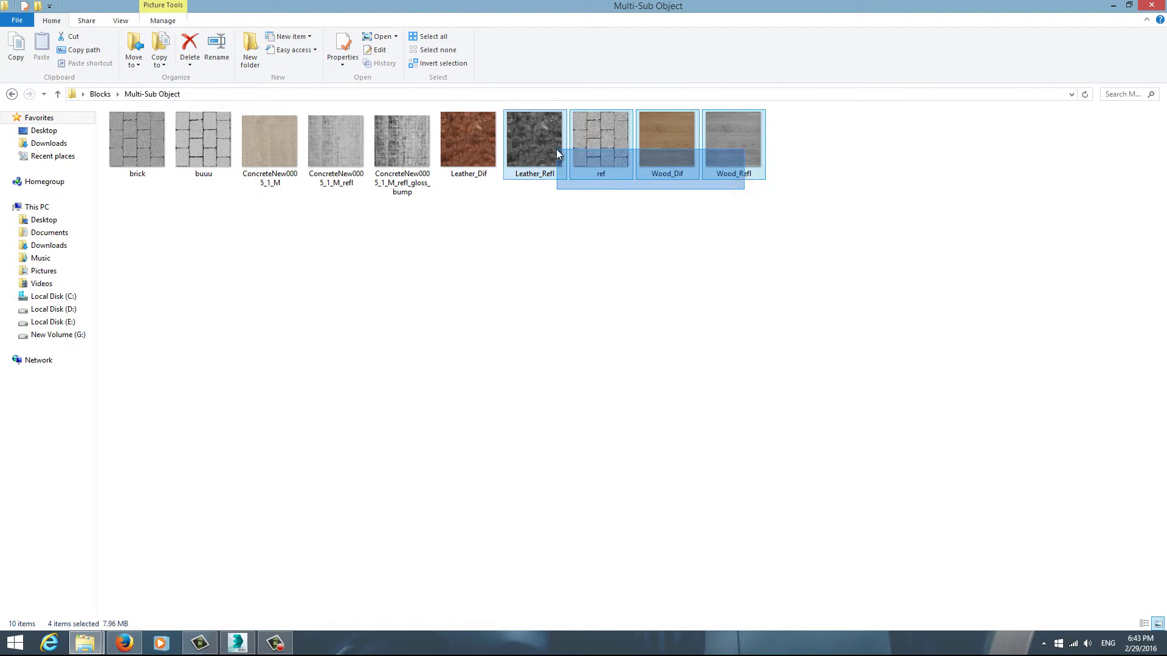
right_click(639, 159)
left_click(625, 229)
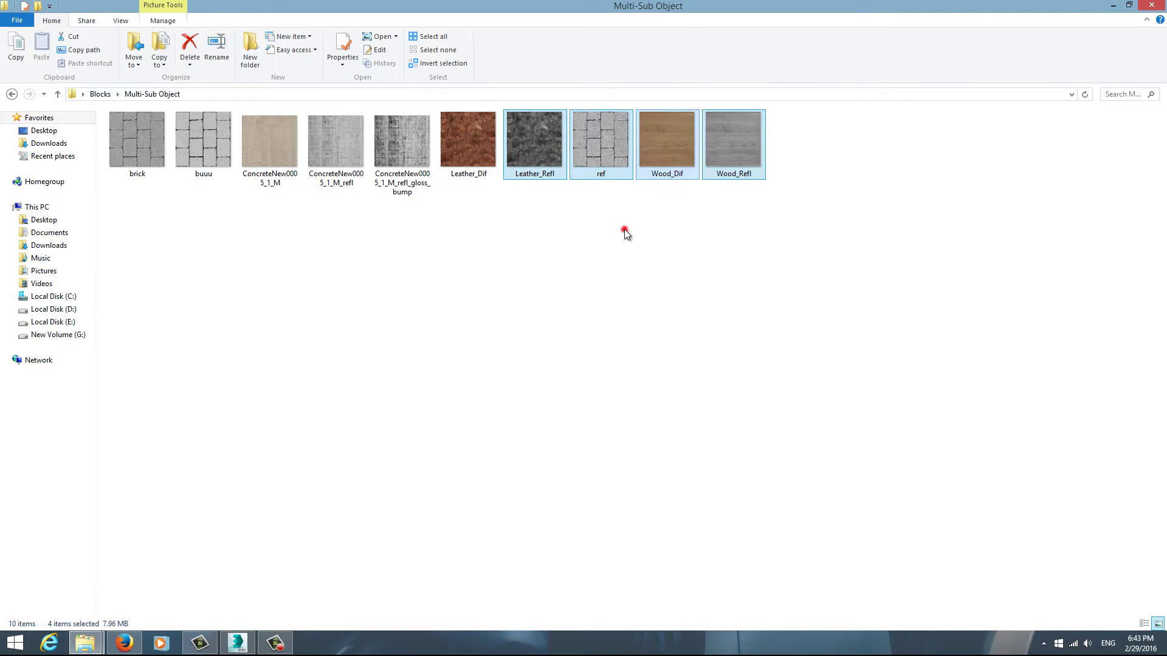
left_click_drag(740, 196, 669, 149)
right_click(666, 145)
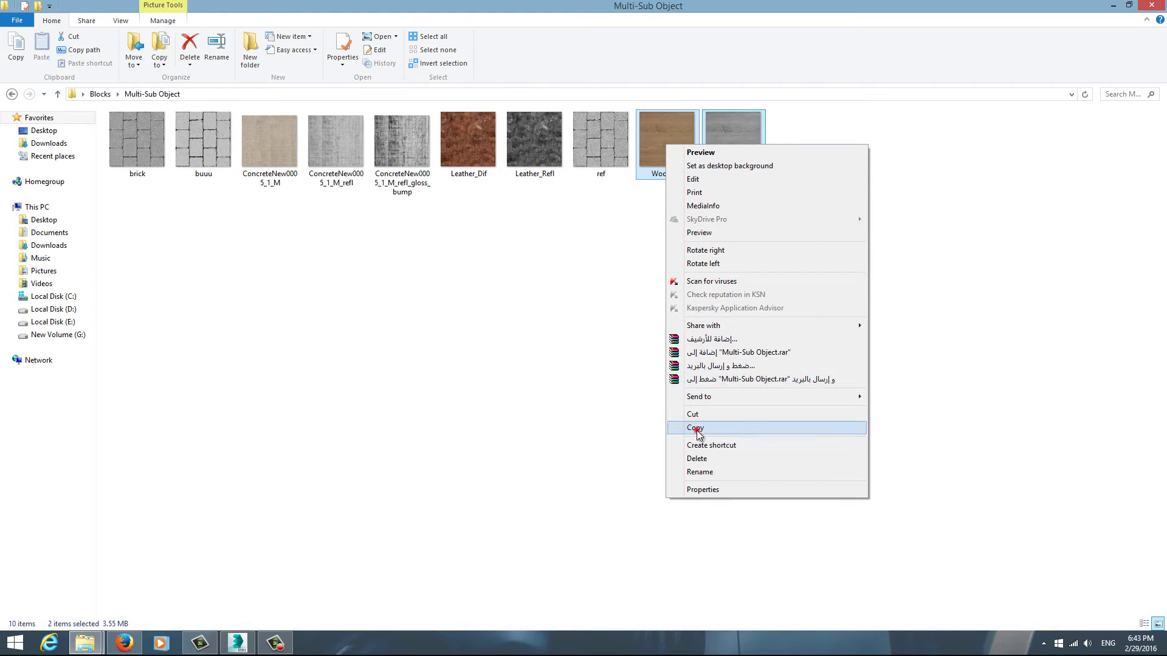
left_click(705, 428)
Cut Wood_Dif and Wood_Refl, paste them onto the desktop, and refresh the desktop
right_click(695, 163)
left_click(703, 424)
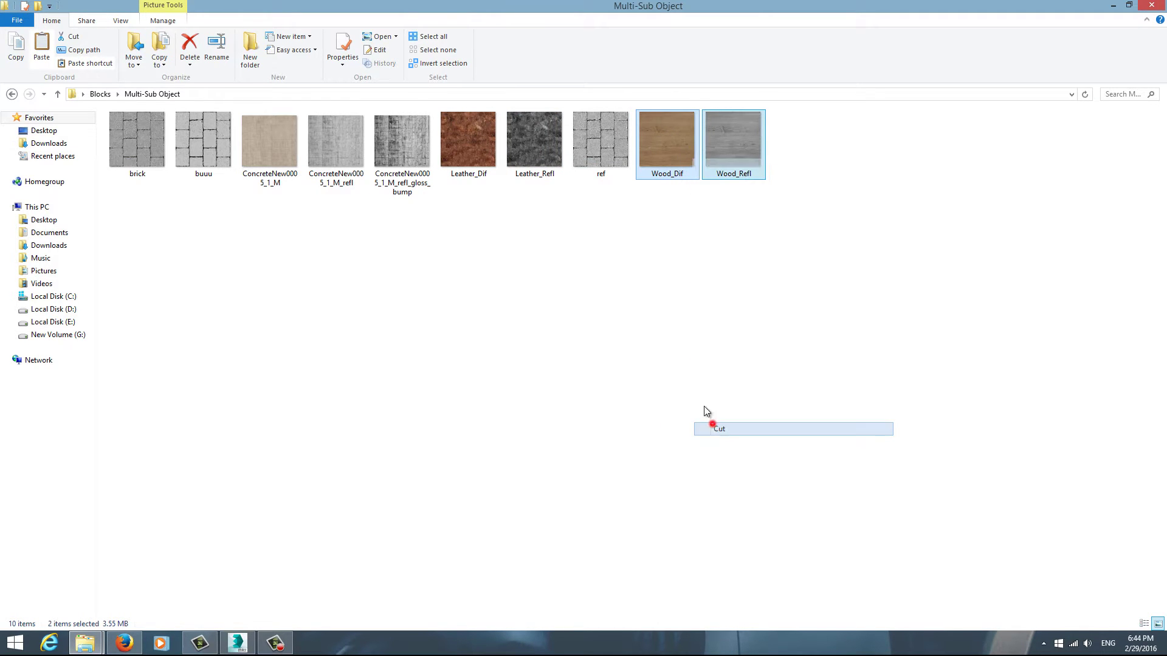
key("super+d")
right_click(395, 207)
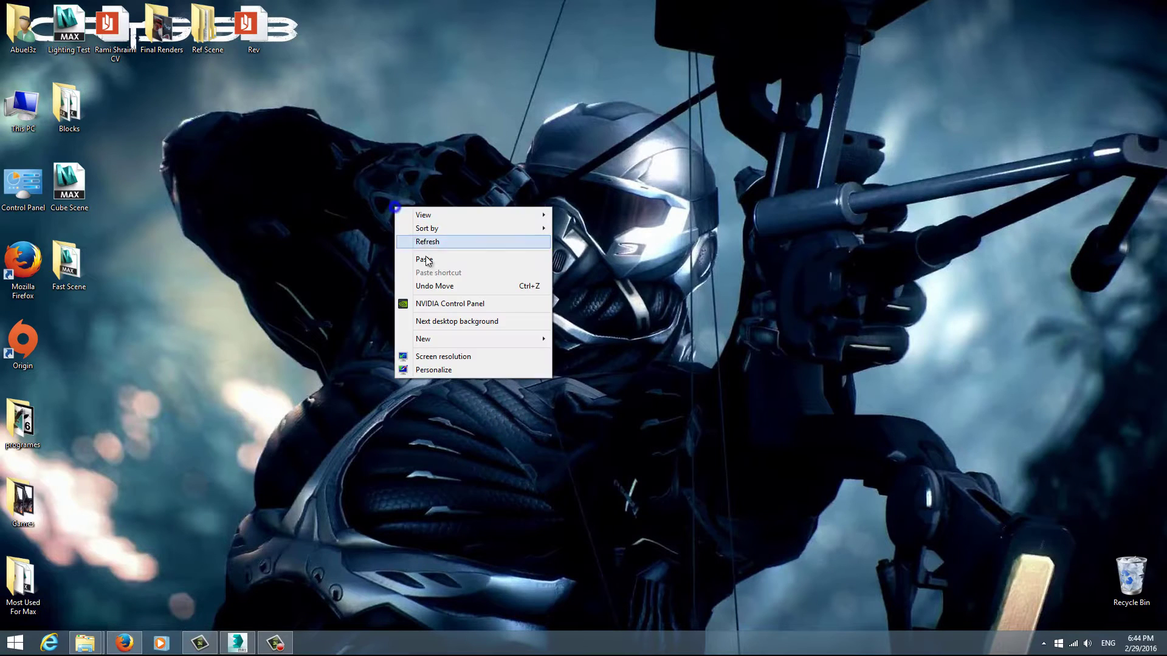
left_click(429, 260)
left_click_drag(374, 188, 89, 341)
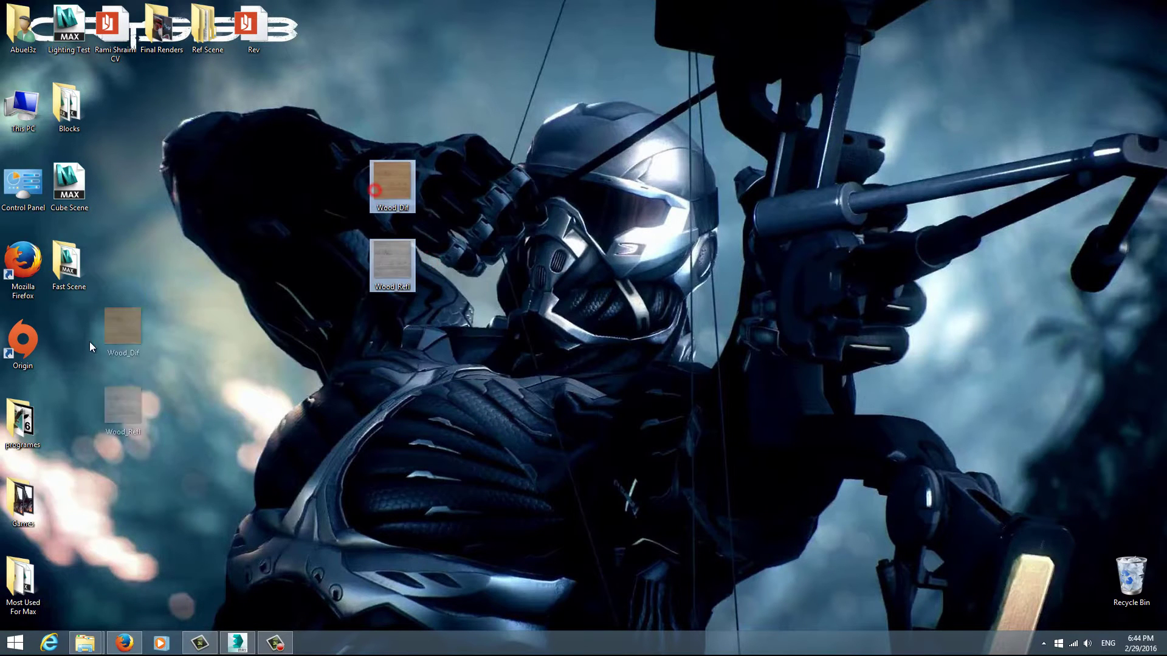
right_click(167, 230)
left_click(192, 264)
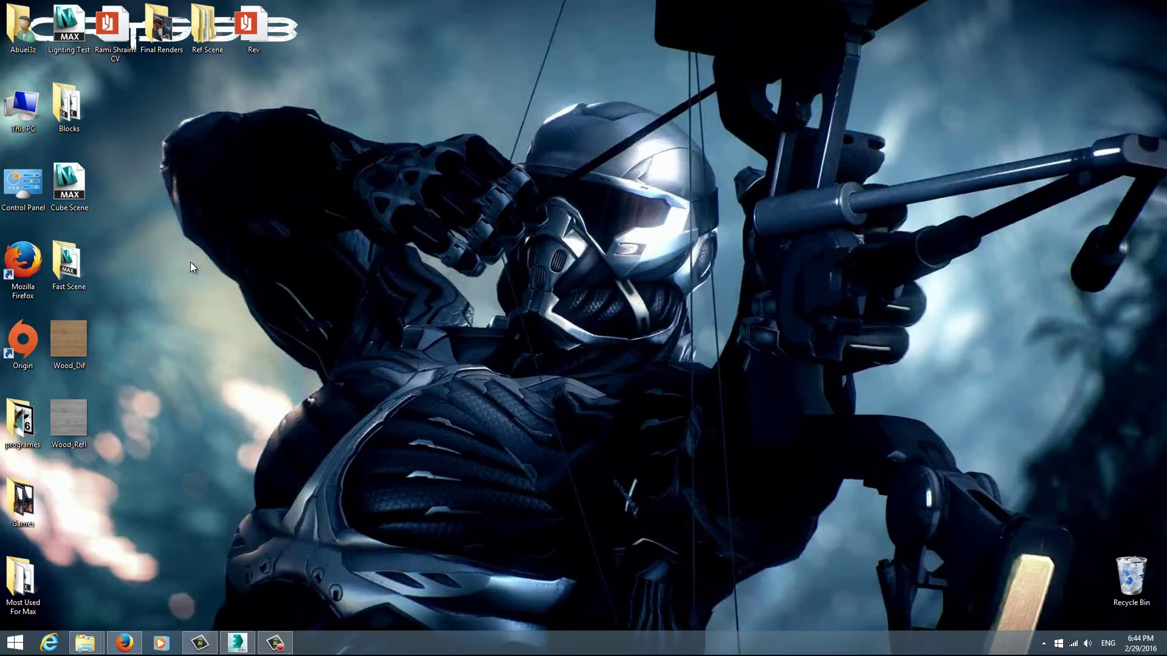
Reopen Blocks > Multi-Sub Object maximized, then return to 3ds Max
double_click(83, 283)
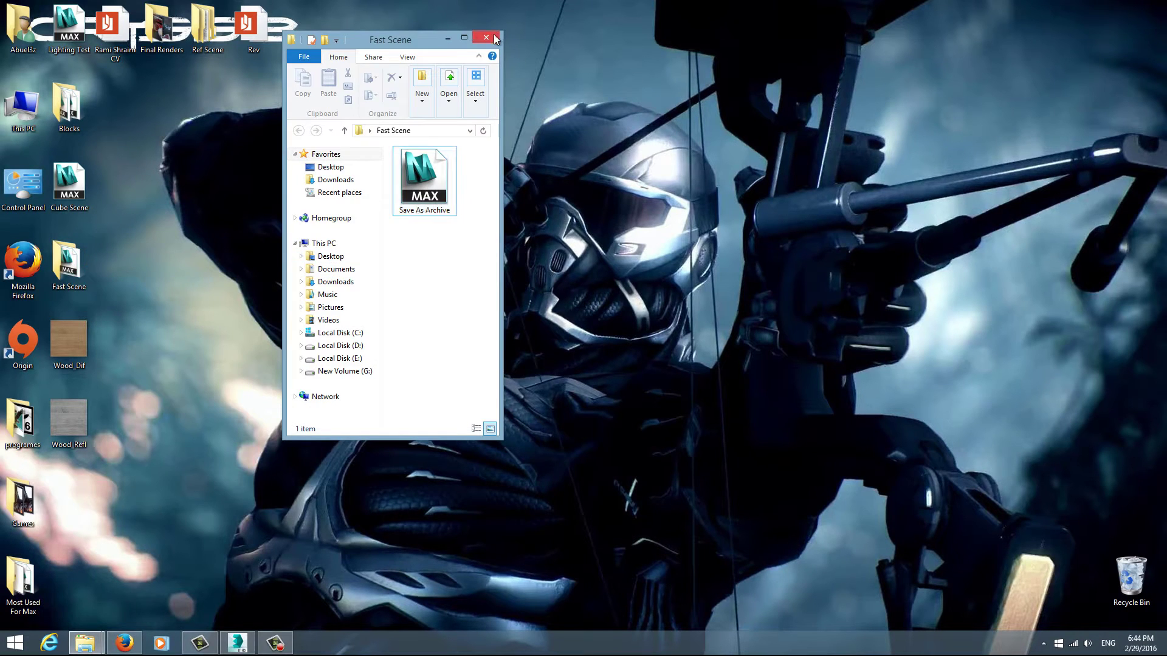
left_click(493, 35)
double_click(70, 108)
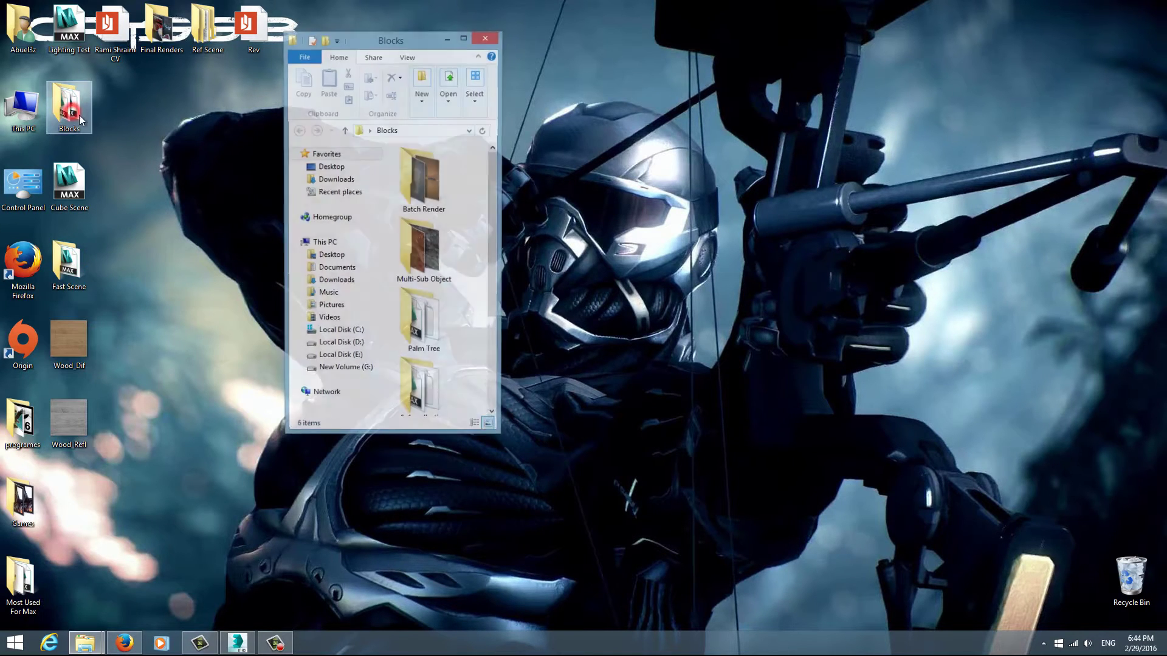
double_click(429, 267)
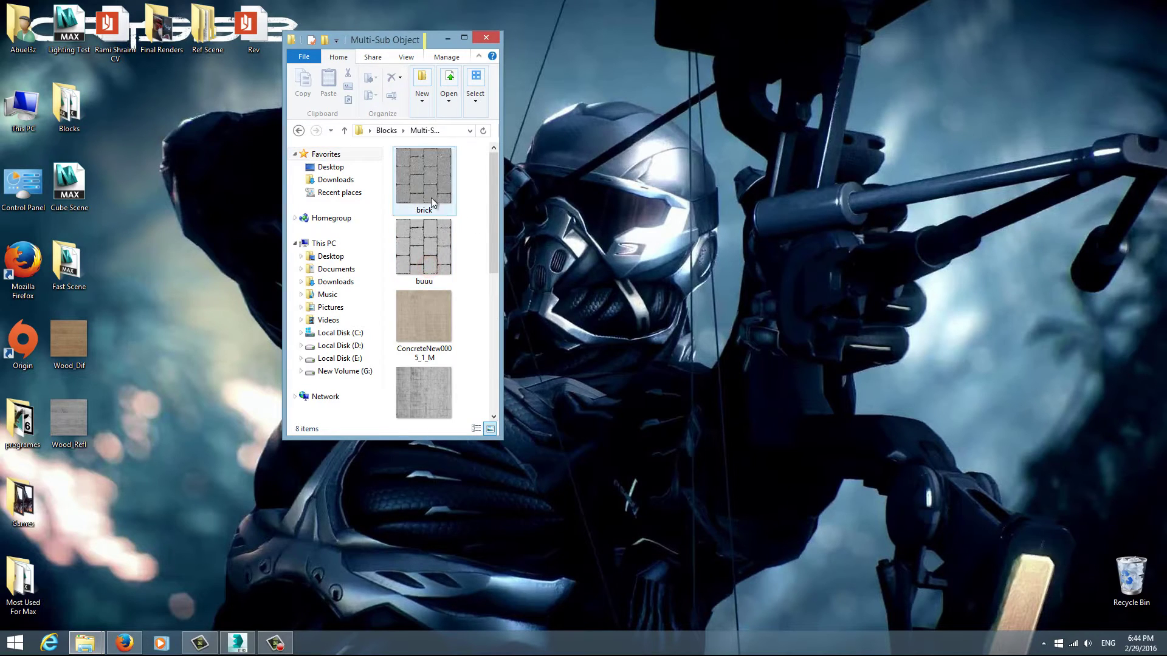
double_click(373, 44)
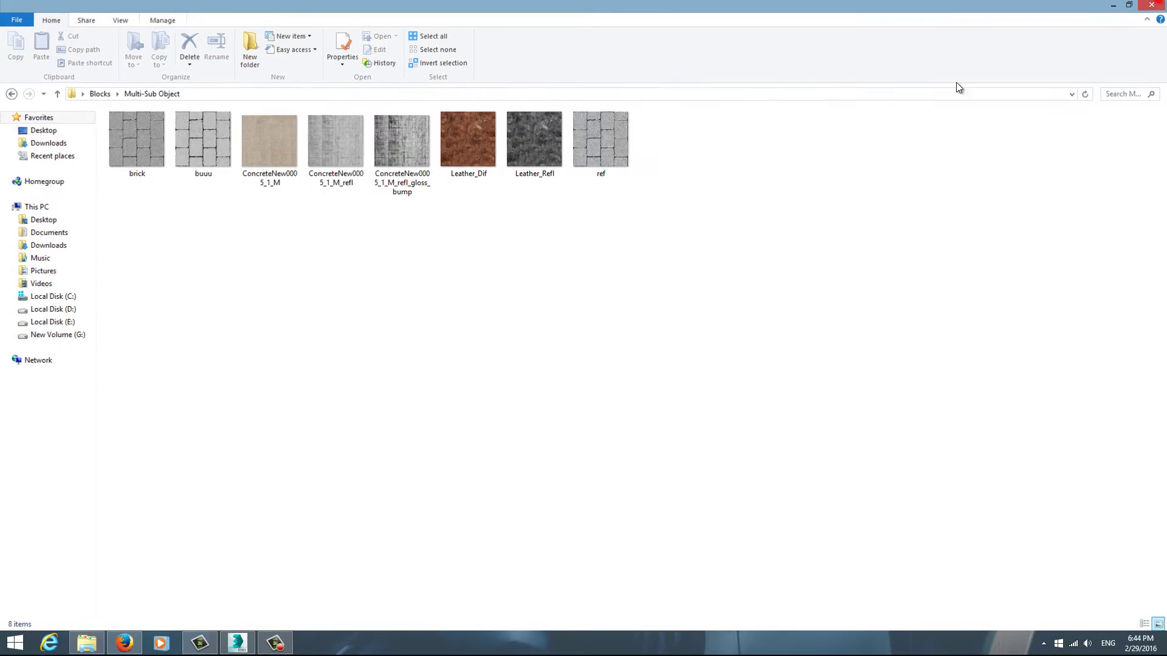
key("super+d")
left_click(243, 645)
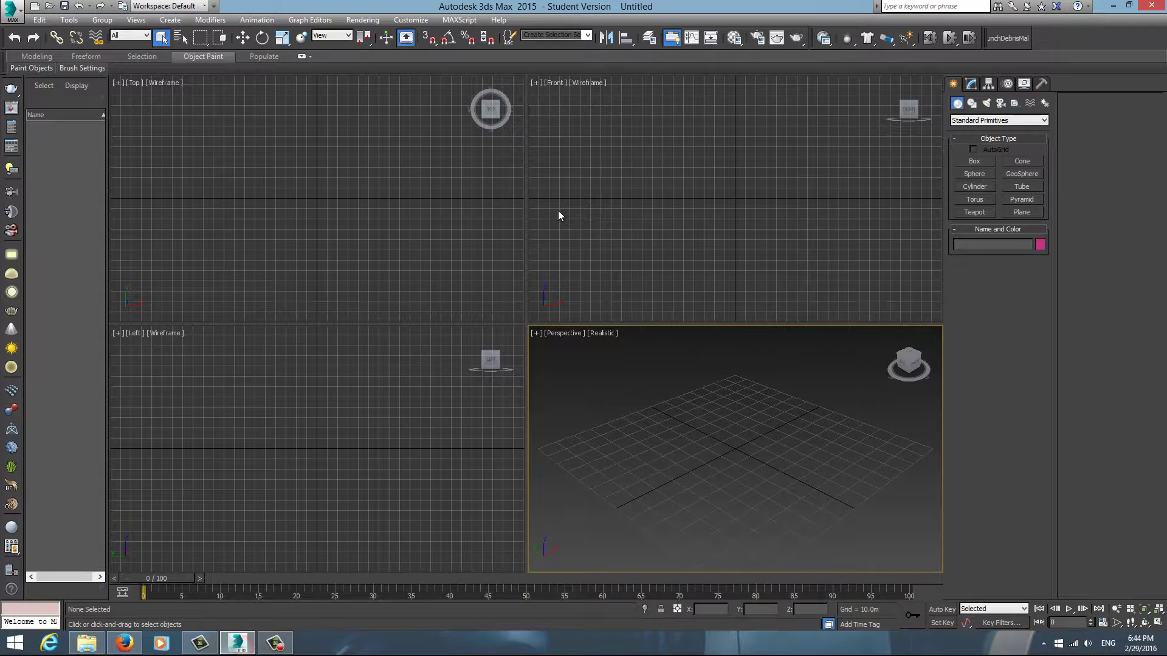
Reopen Save As Archive.max from the Recent Documents list
left_click(20, 13)
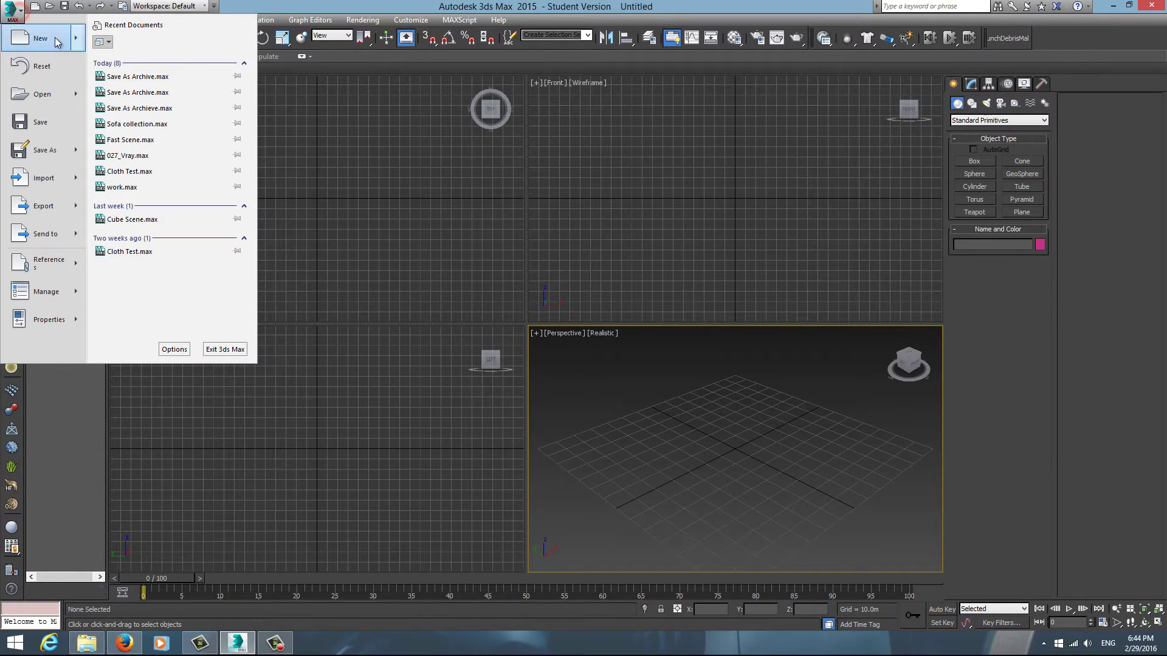
left_click(175, 78)
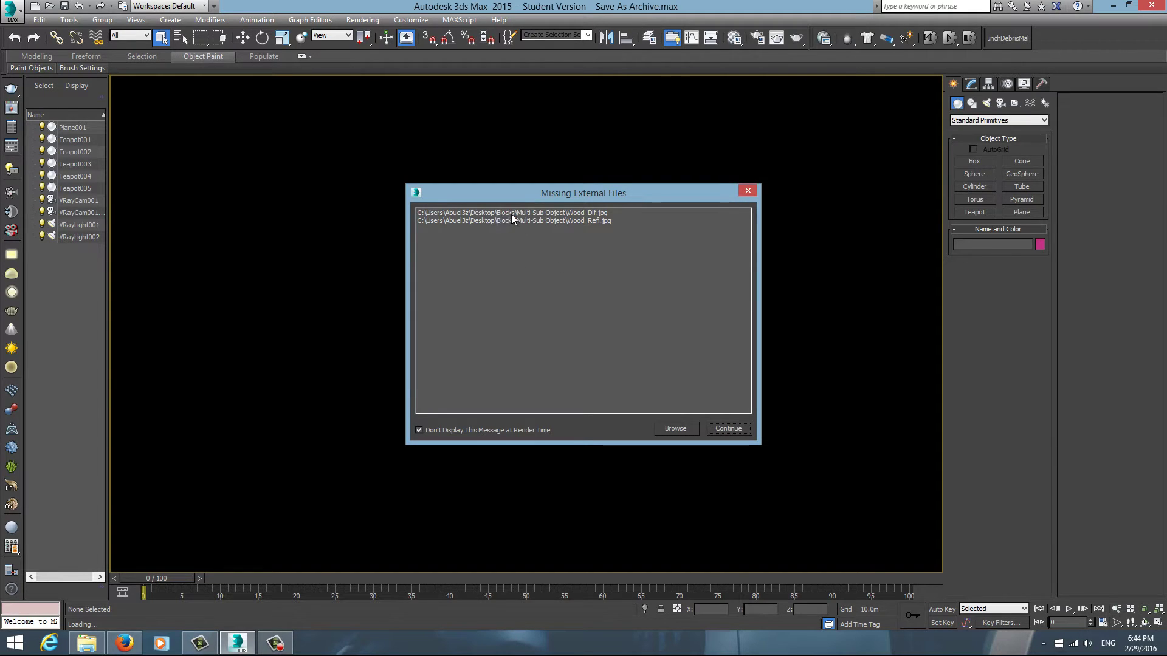
left_click_drag(578, 193, 742, 193)
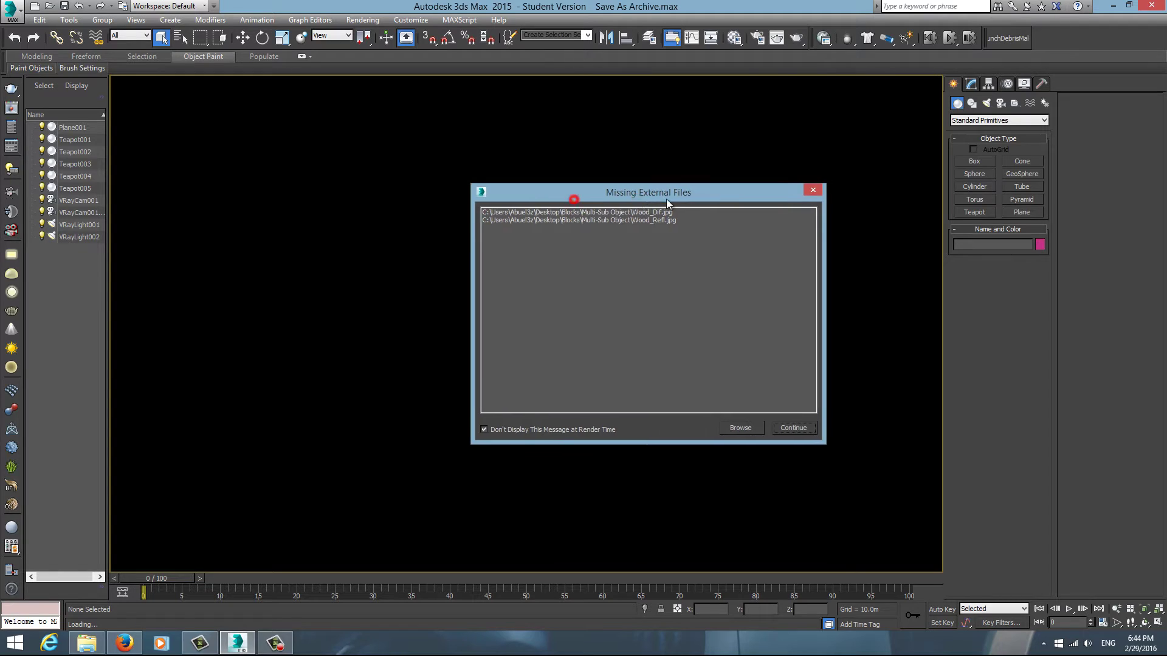
left_click(85, 644)
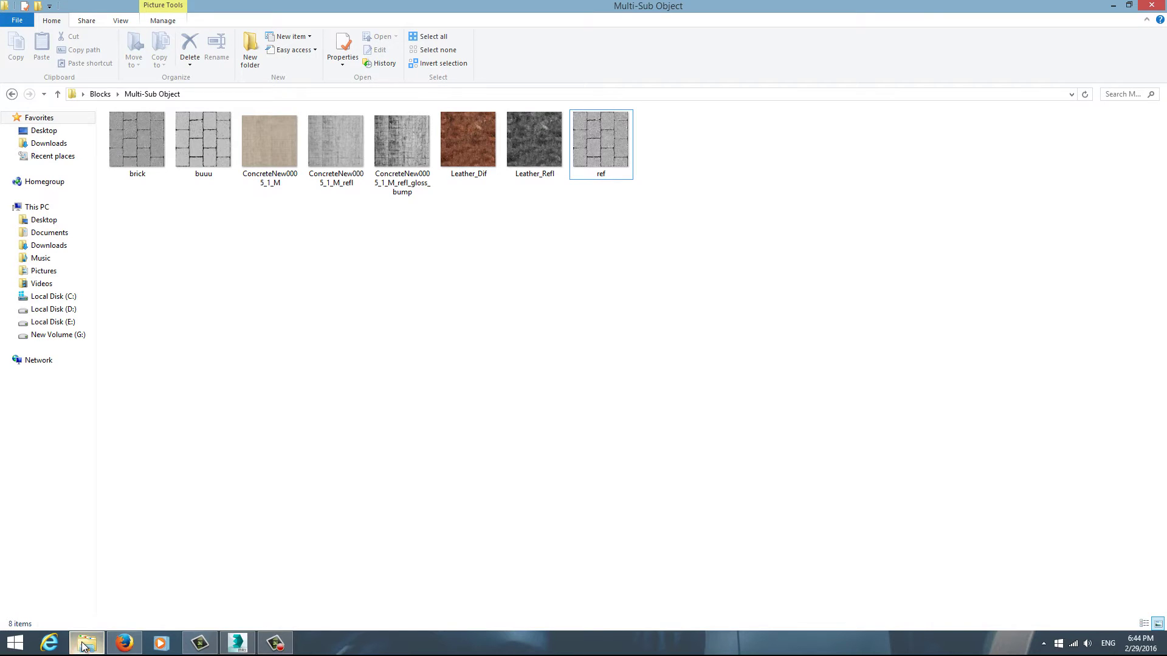
left_click(238, 642)
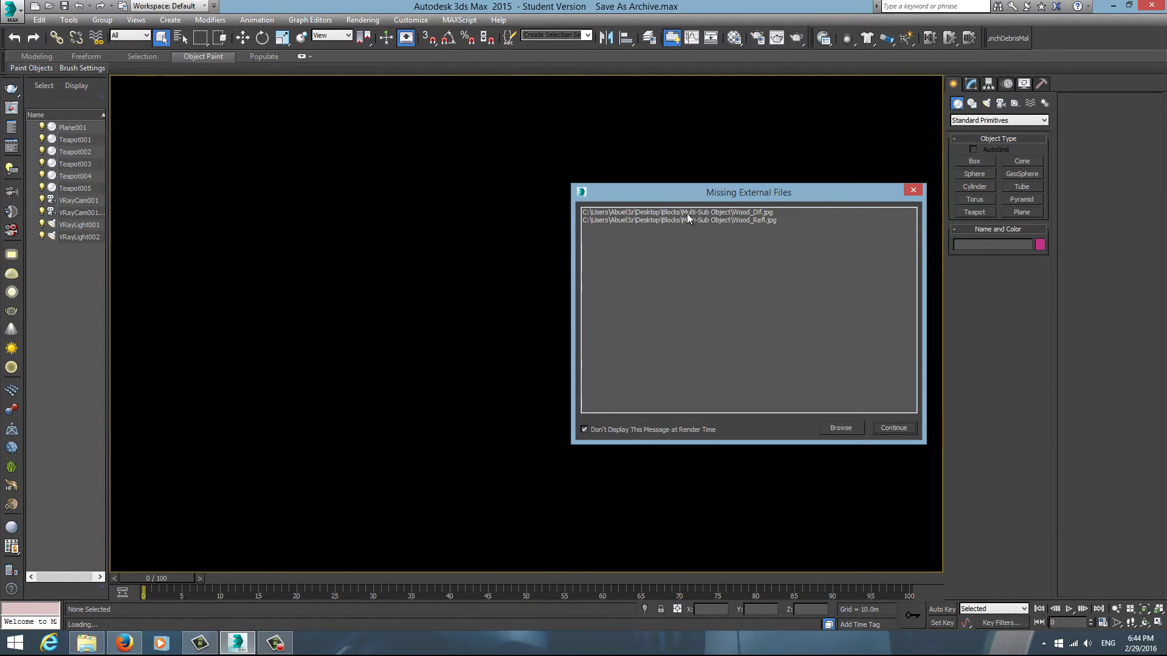
key("super+d")
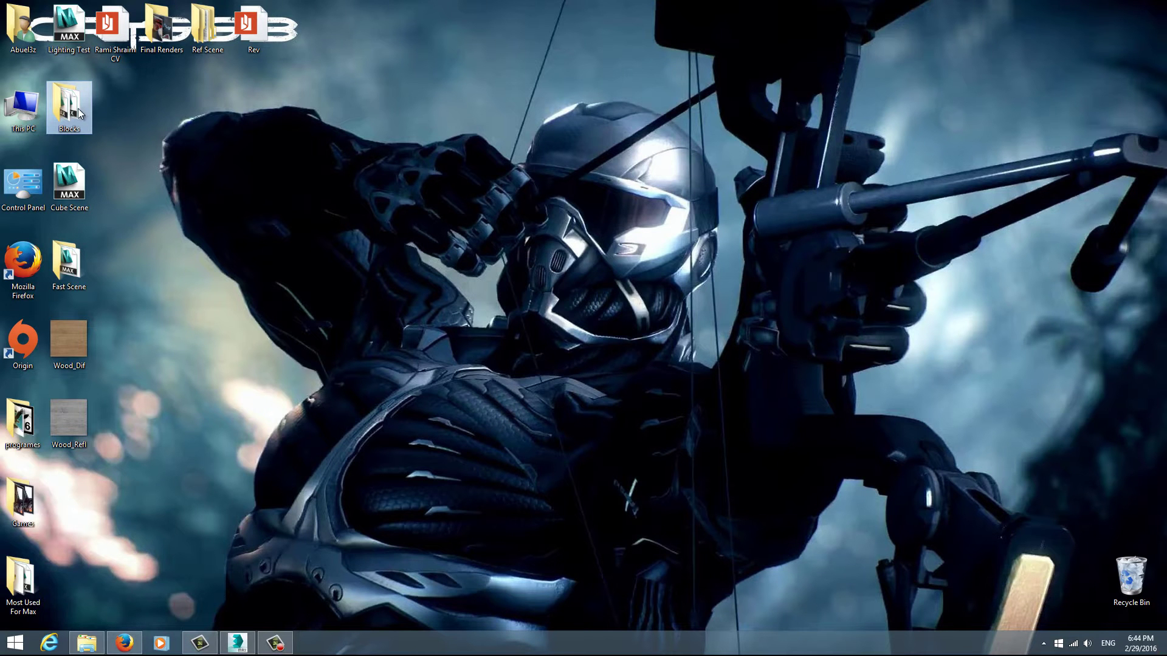
double_click(79, 113)
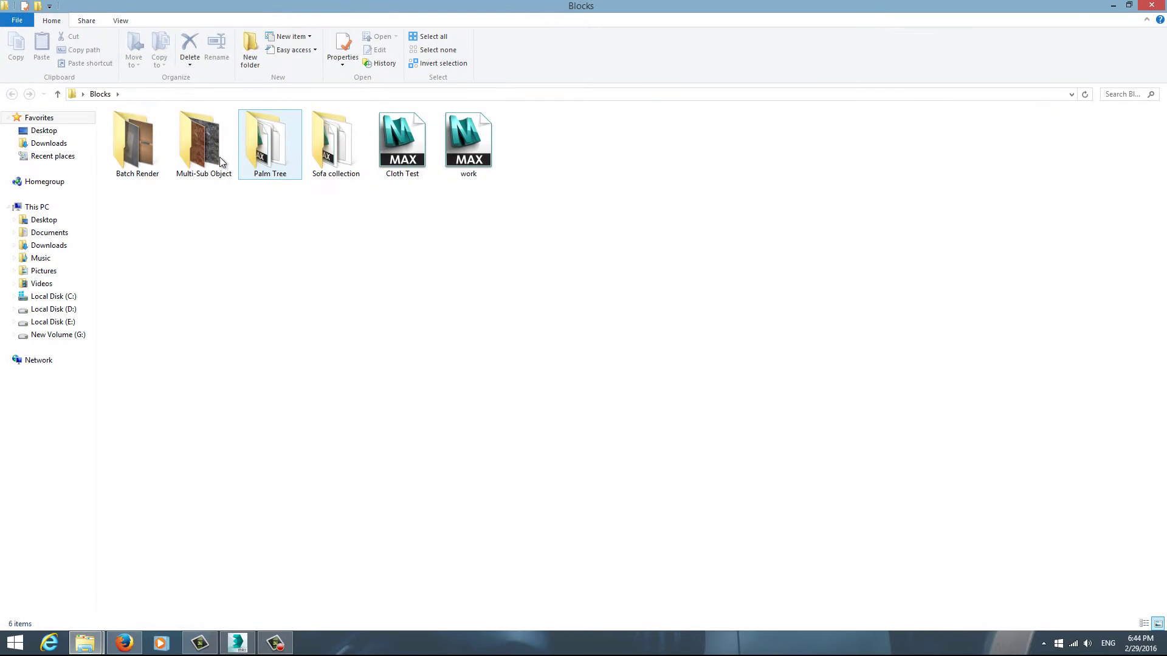
double_click(210, 155)
left_click(237, 643)
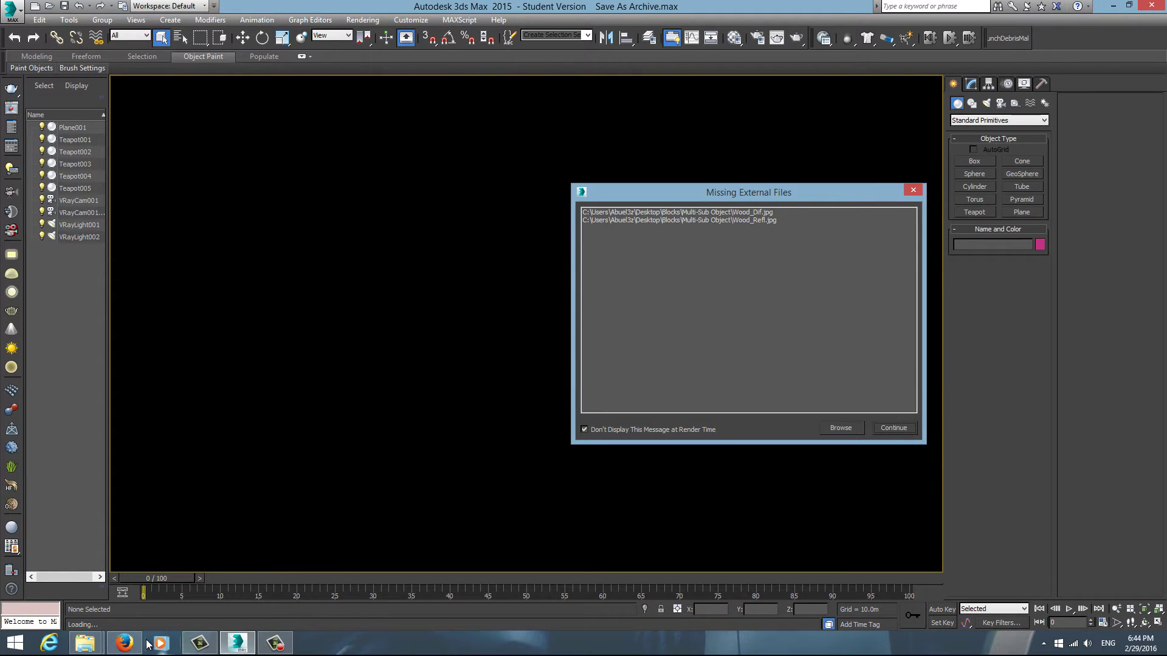
mouse_move(84, 644)
left_click(221, 572)
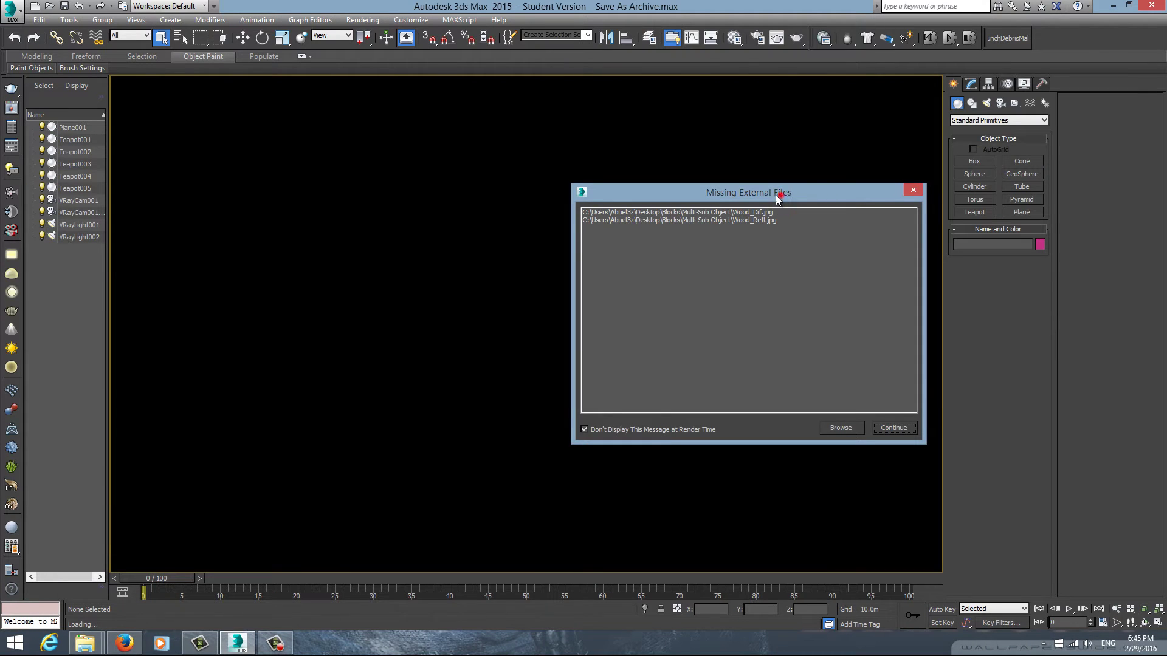
Recentre the Missing External Files warning and select the Wood_Dif and Wood_Refl entries
left_click_drag(776, 195, 585, 196)
left_click(562, 213)
left_click(565, 223, "shift")
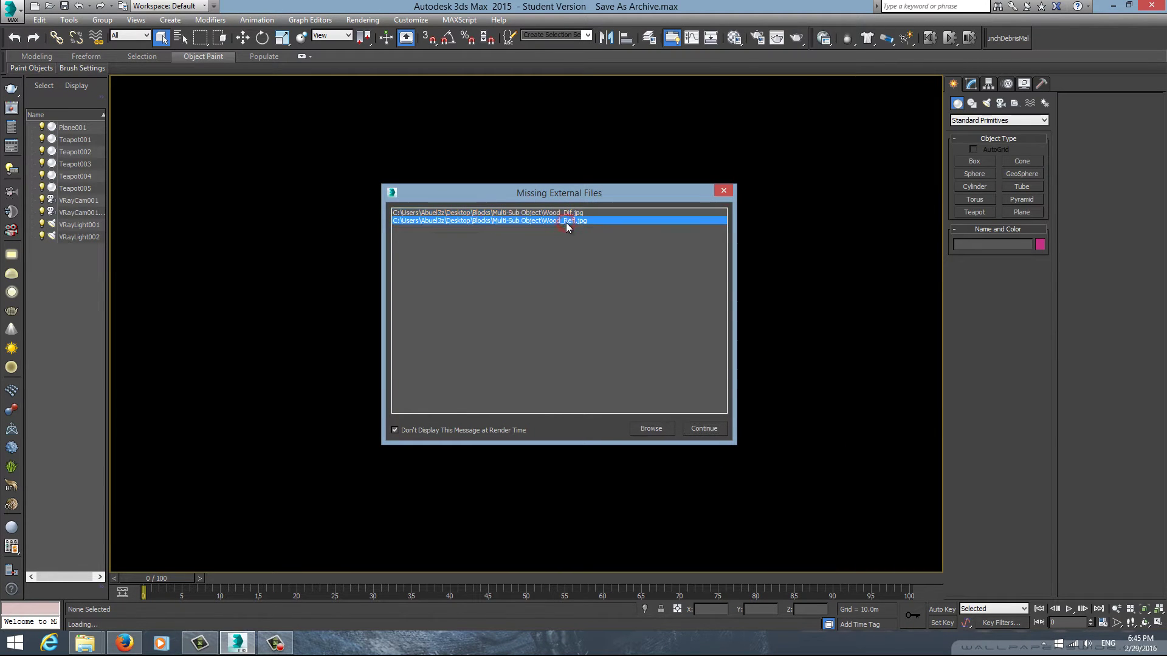
left_click(567, 216)
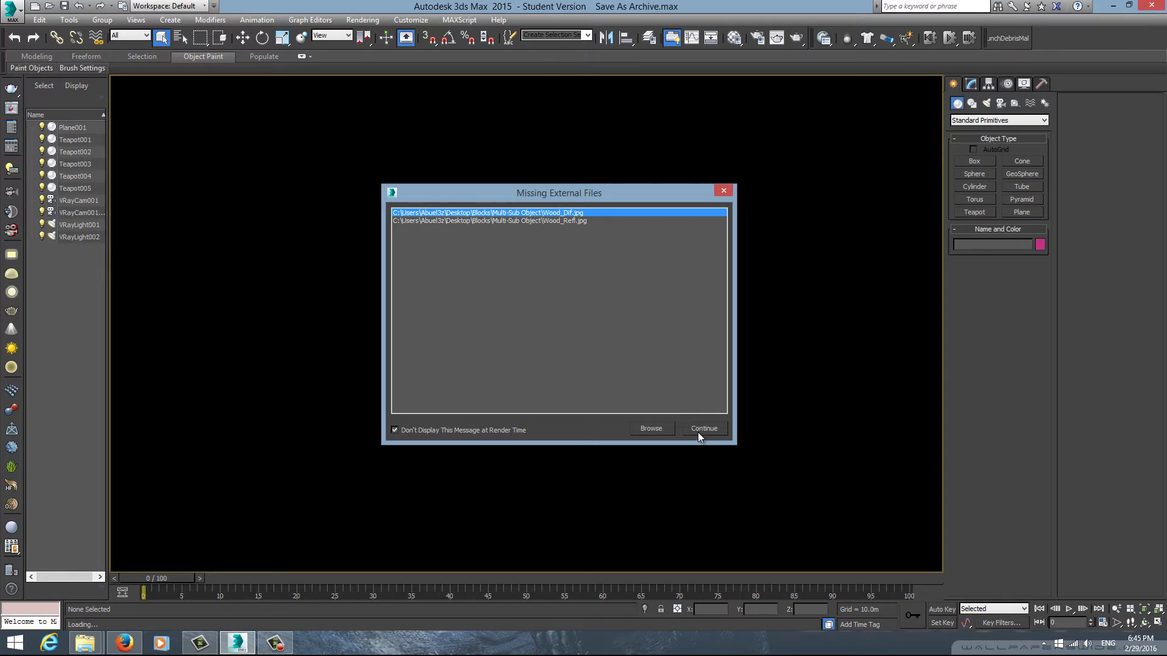
Start adding a desktop map search path, then cancel both path dialogs unchanged
left_click(665, 429)
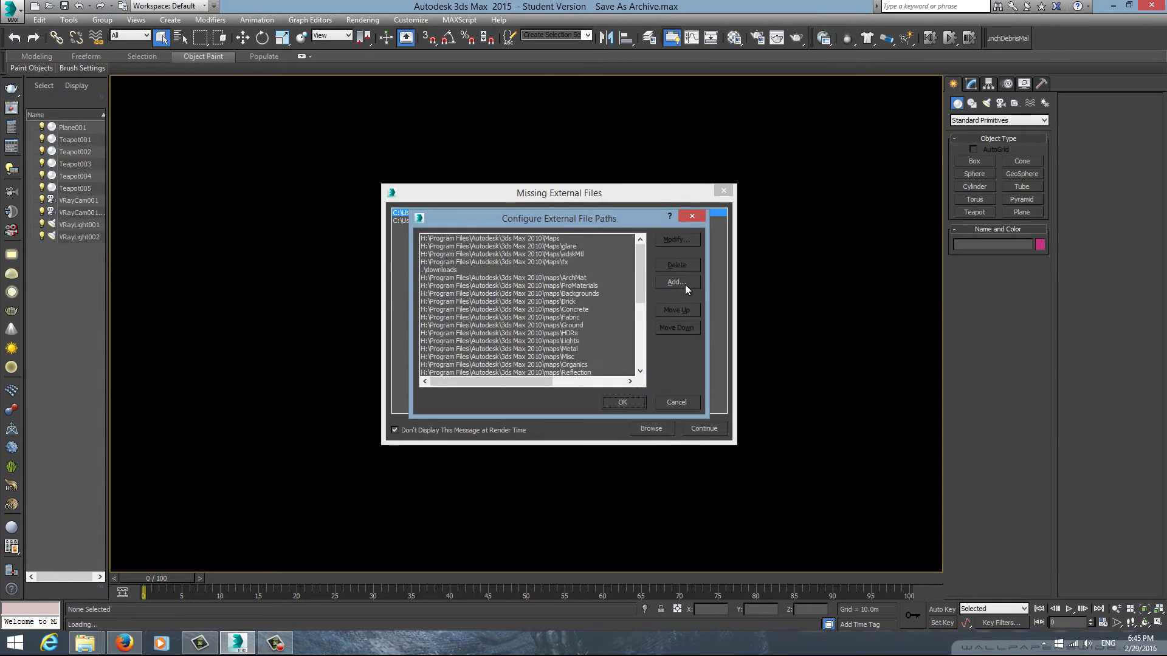
left_click(684, 285)
left_click(27, 92)
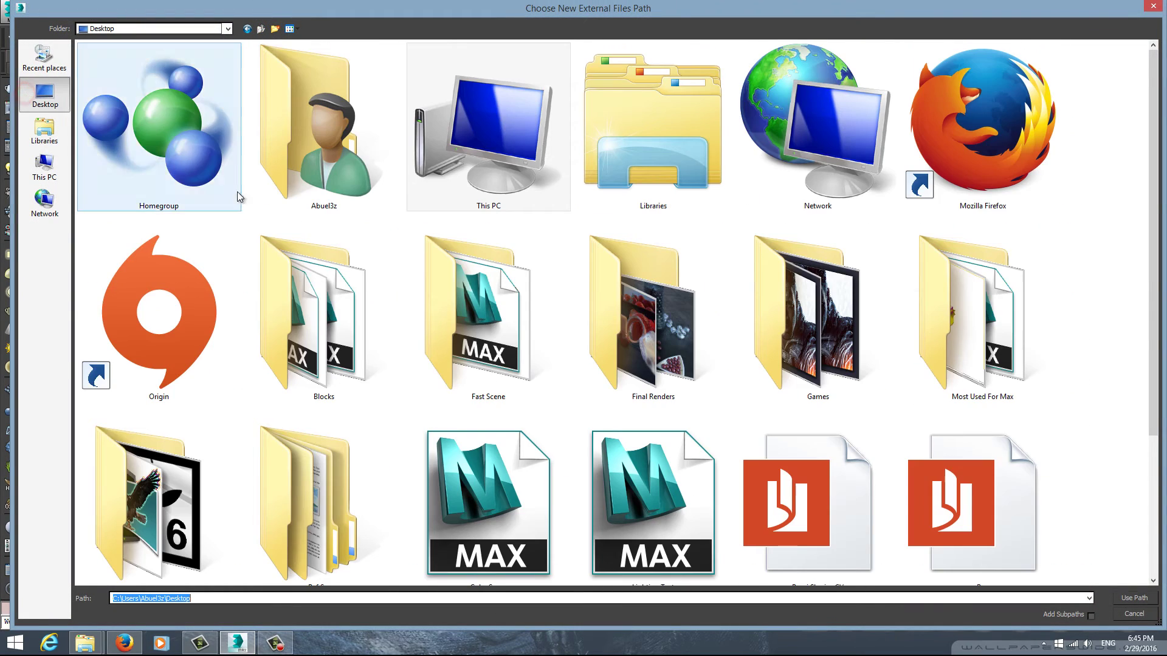
scroll(1147, 298, "down", 3)
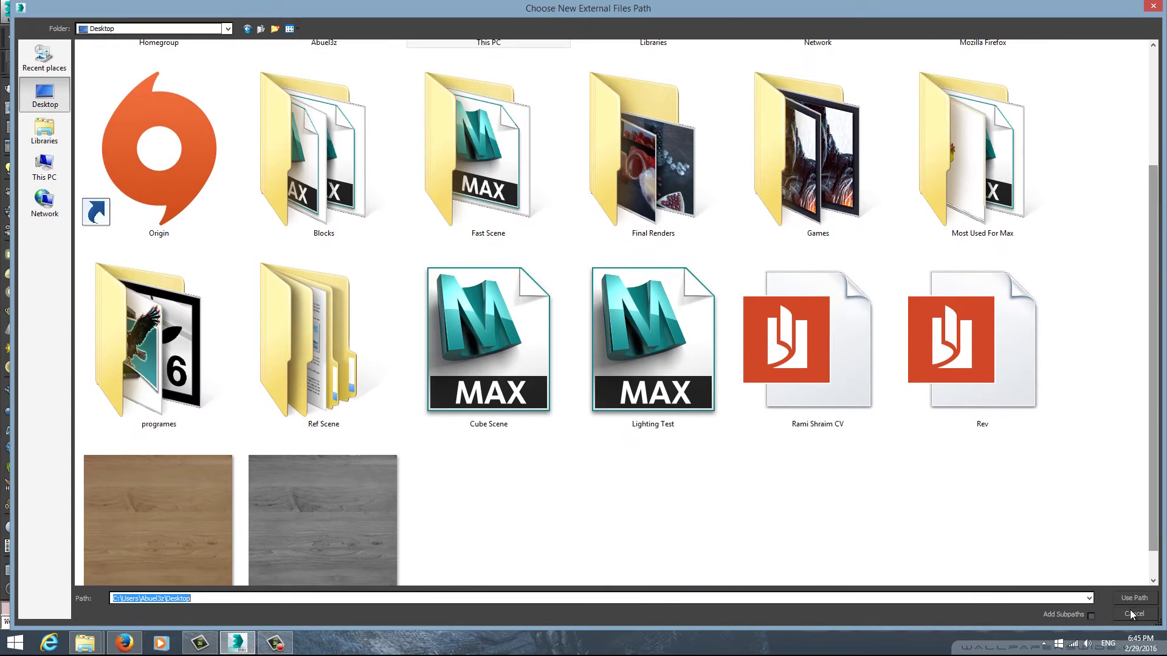
left_click(1132, 598)
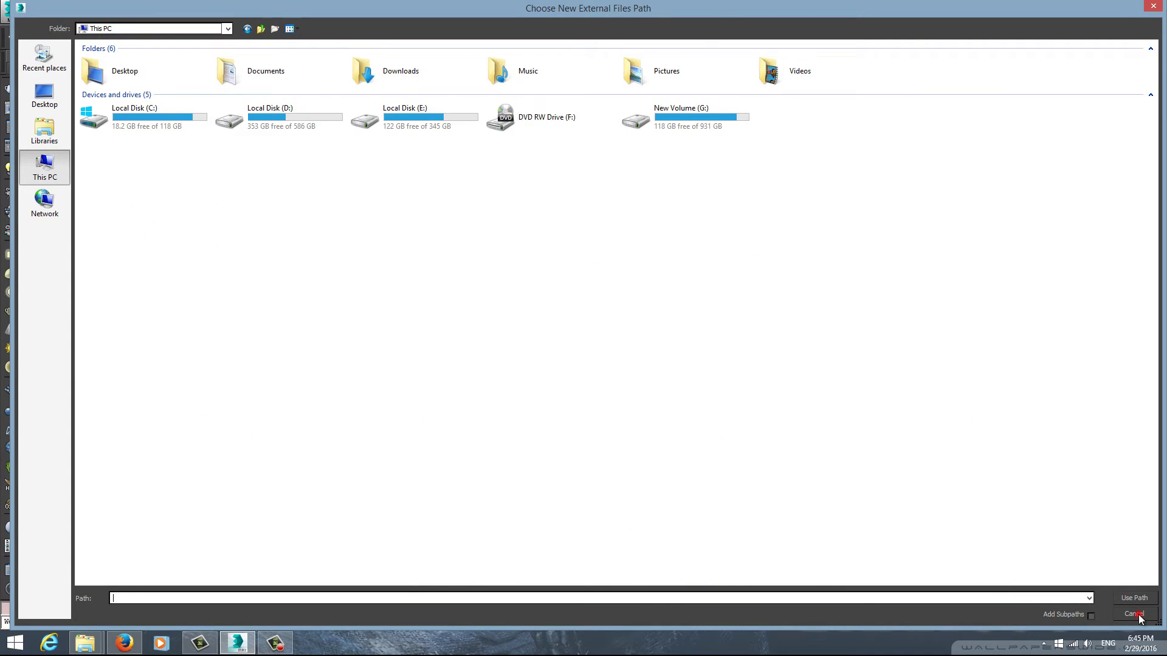
left_click(1136, 614)
left_click(677, 403)
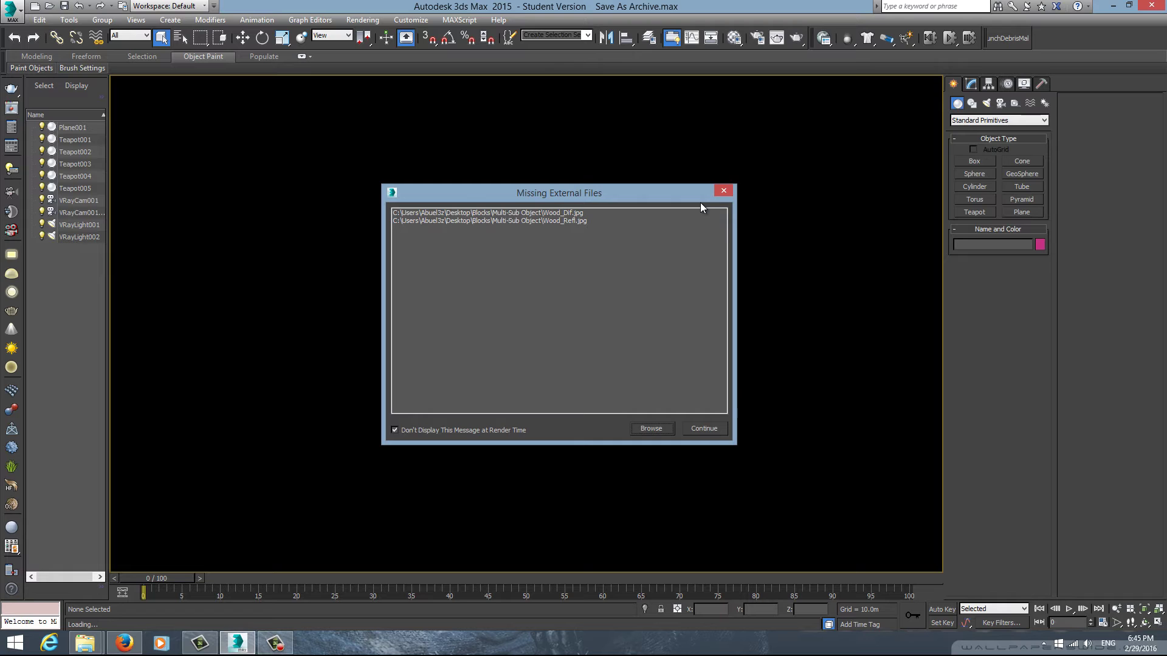
Select the green teapot and browse for a new Wood Material diffuse bitmap
left_click(723, 192)
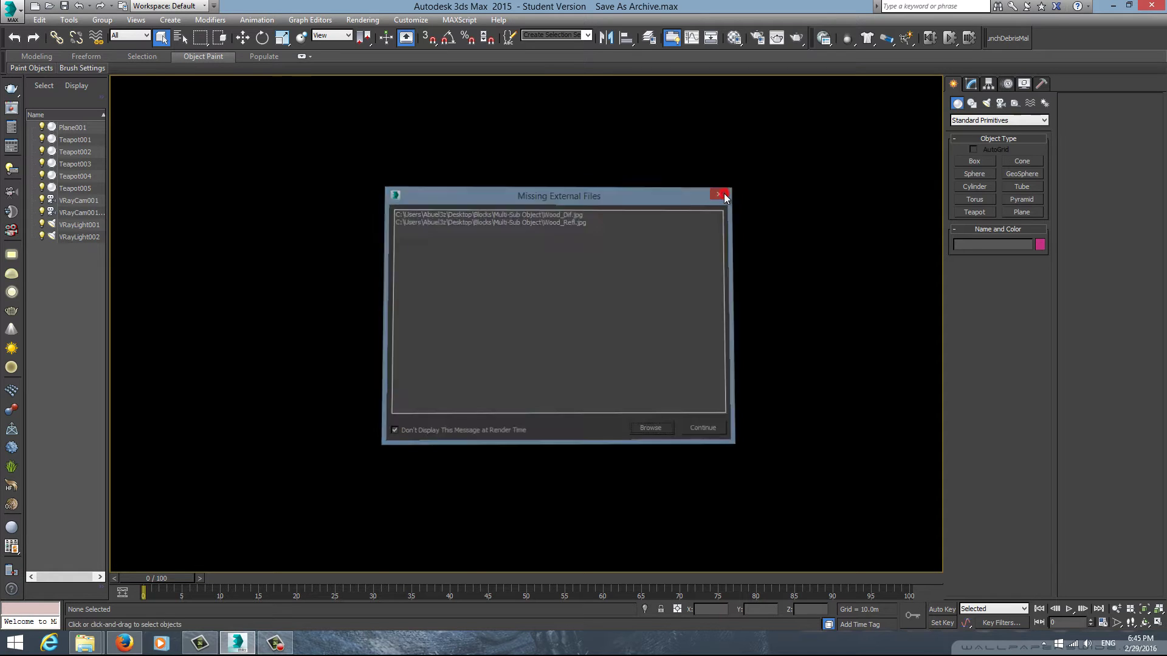
scroll(512, 317, "up", 5)
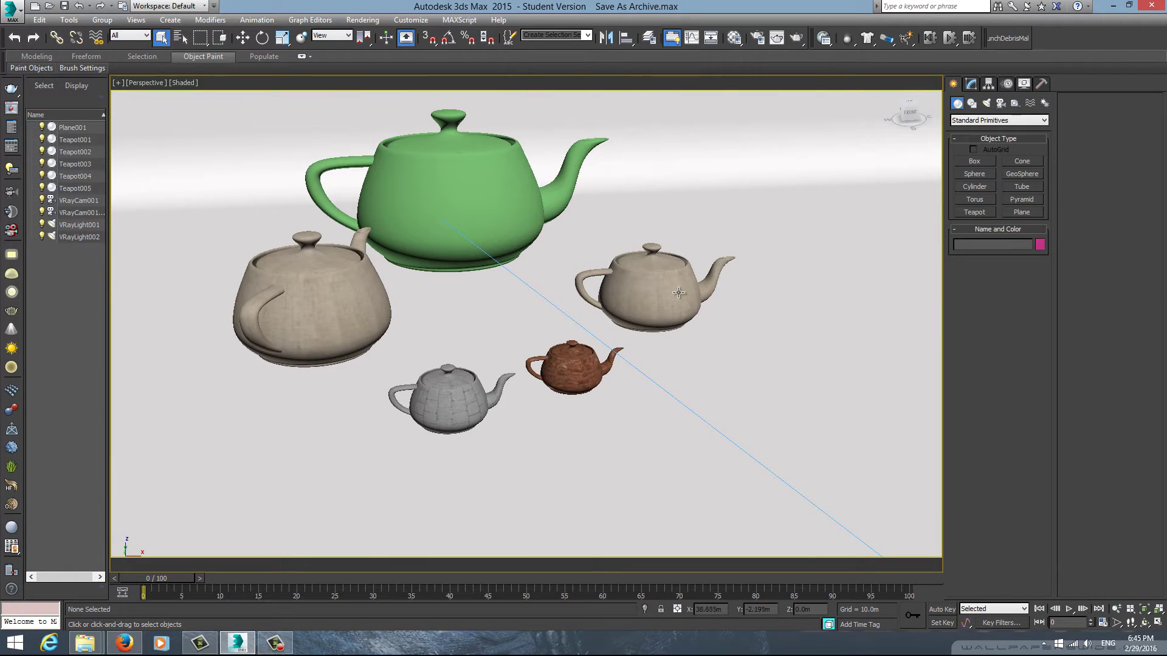
left_click(487, 224)
key("m")
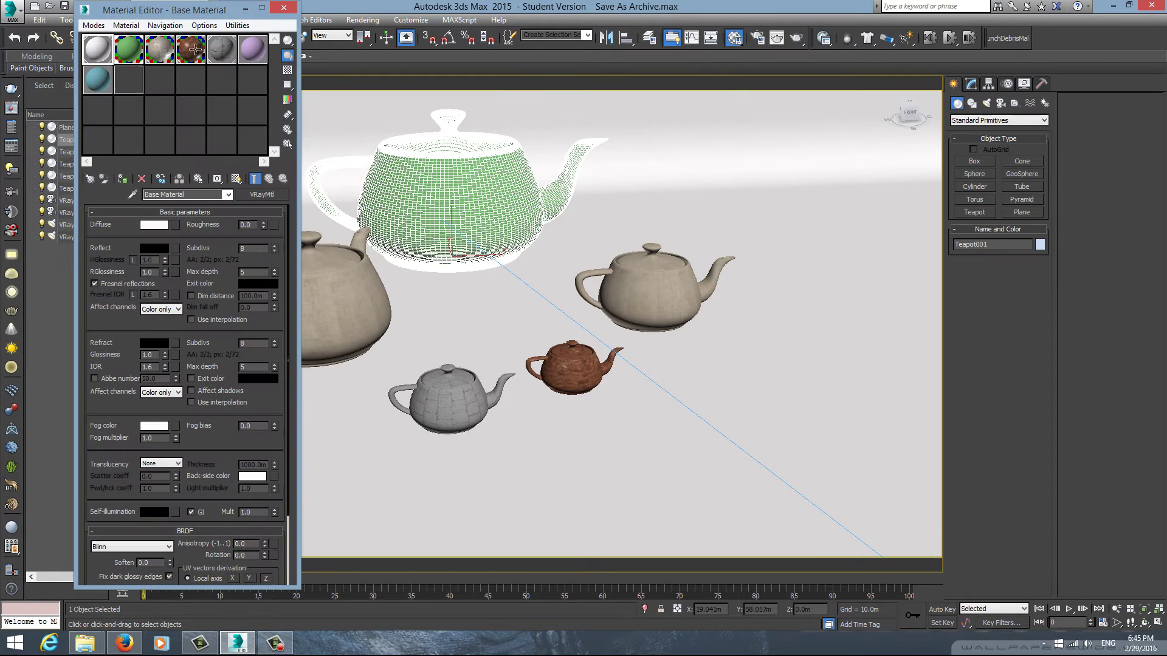
left_click(129, 50)
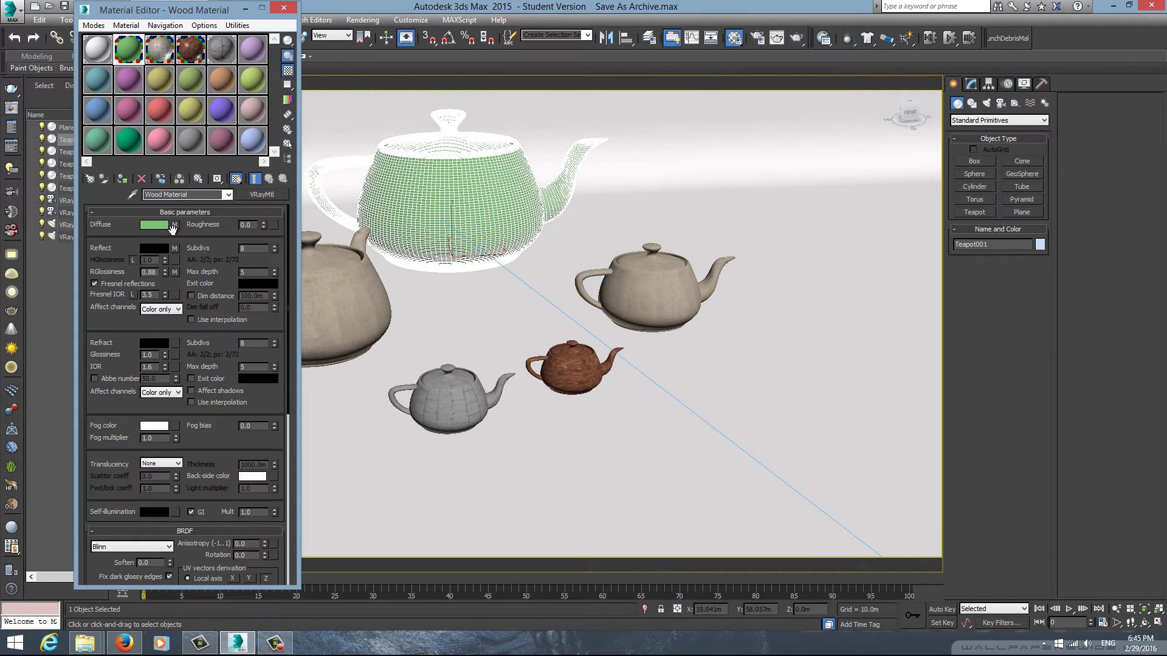
left_click(173, 227)
left_click(219, 365)
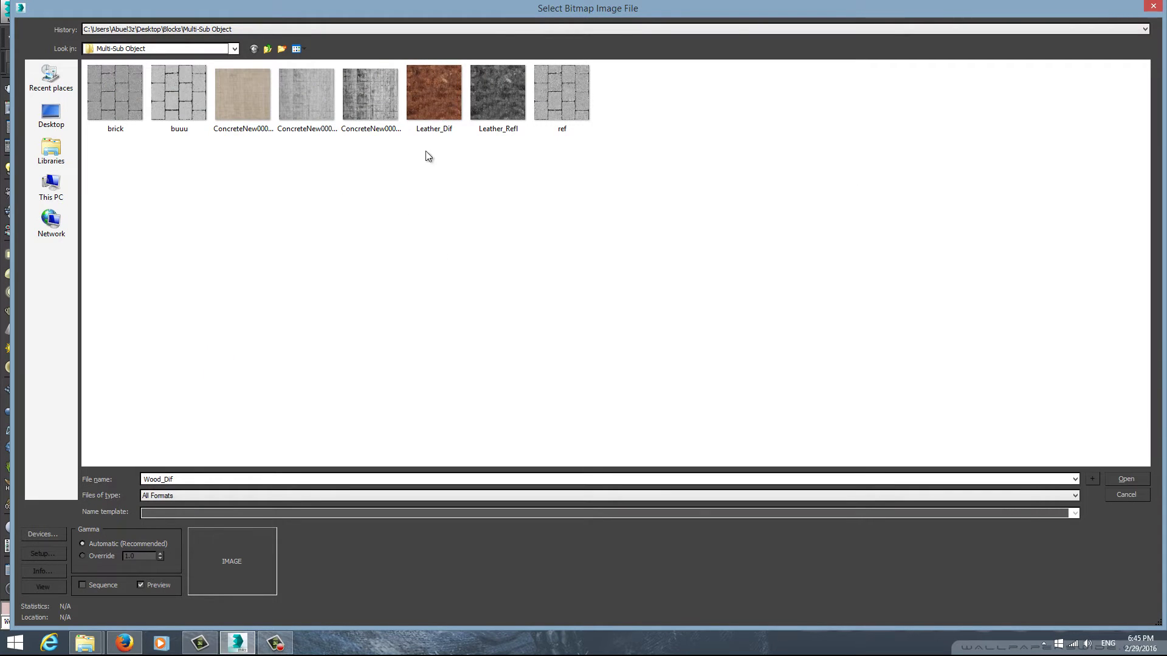
Accept Wood_Dif, then cut both wood images from the desktop into Multi-Sub Object
left_click(1131, 479)
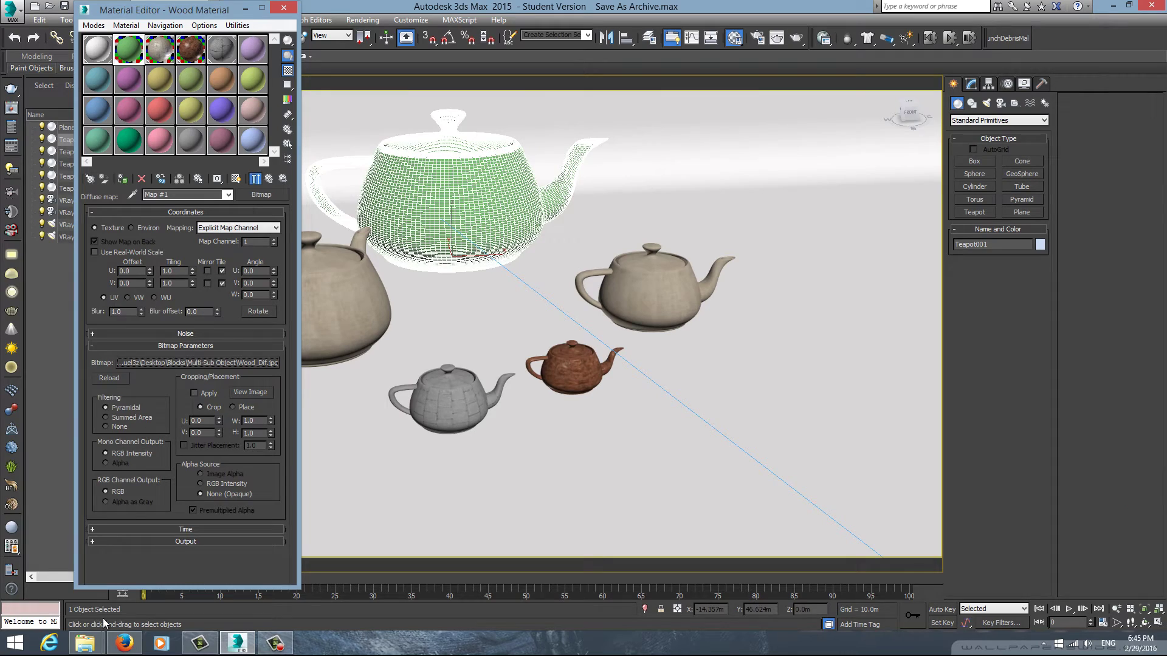
mouse_move(85, 644)
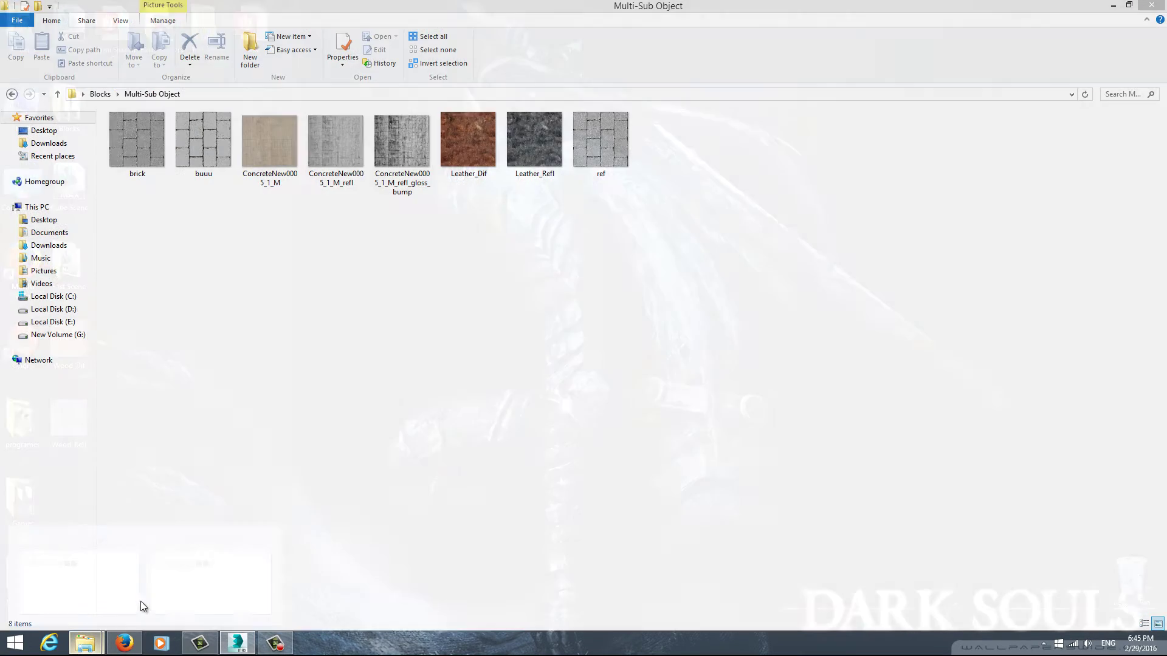
key("super+d")
left_click_drag(118, 320, 68, 435)
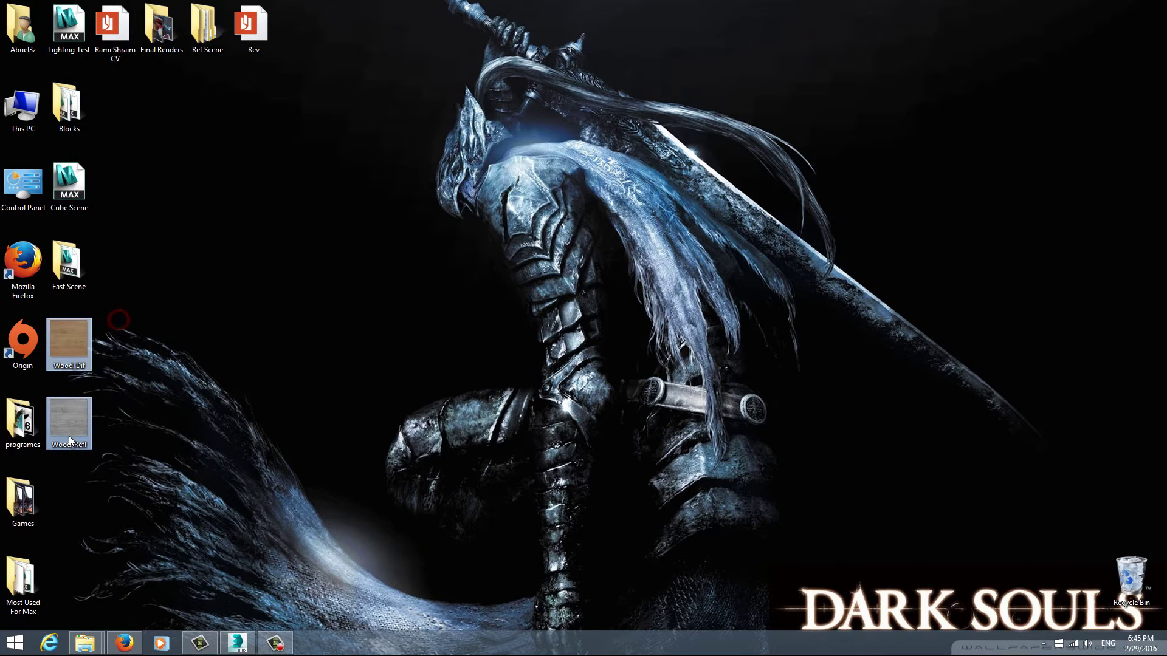
right_click(70, 436)
left_click(118, 369)
left_click(259, 578)
right_click(496, 280)
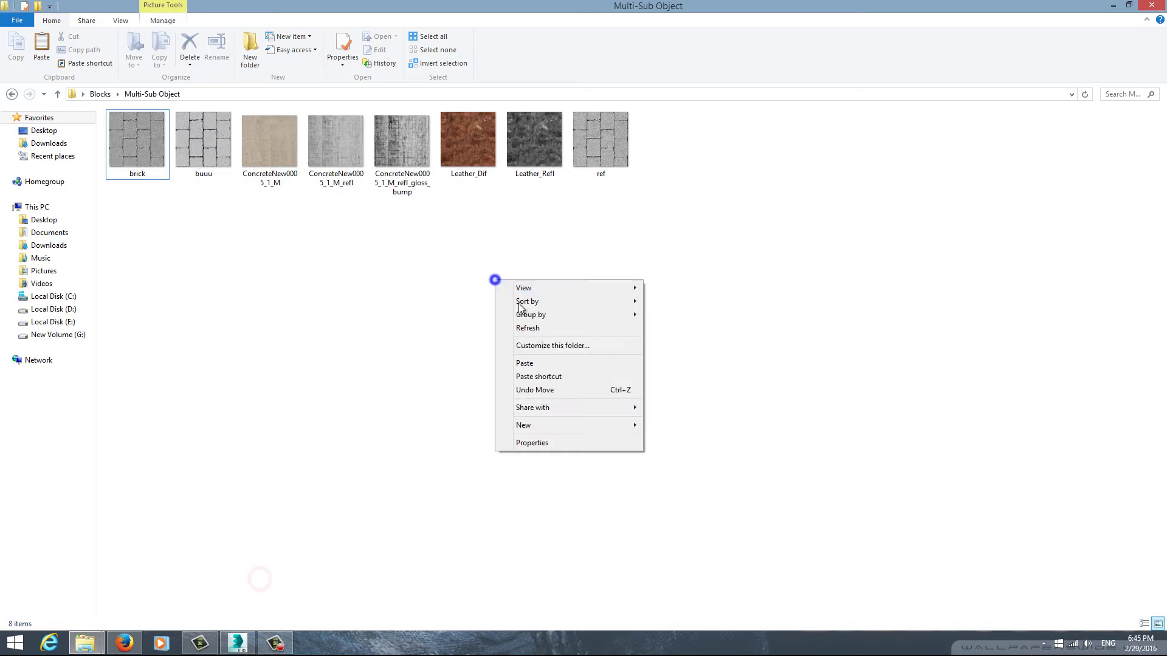
left_click(534, 363)
left_click(237, 643)
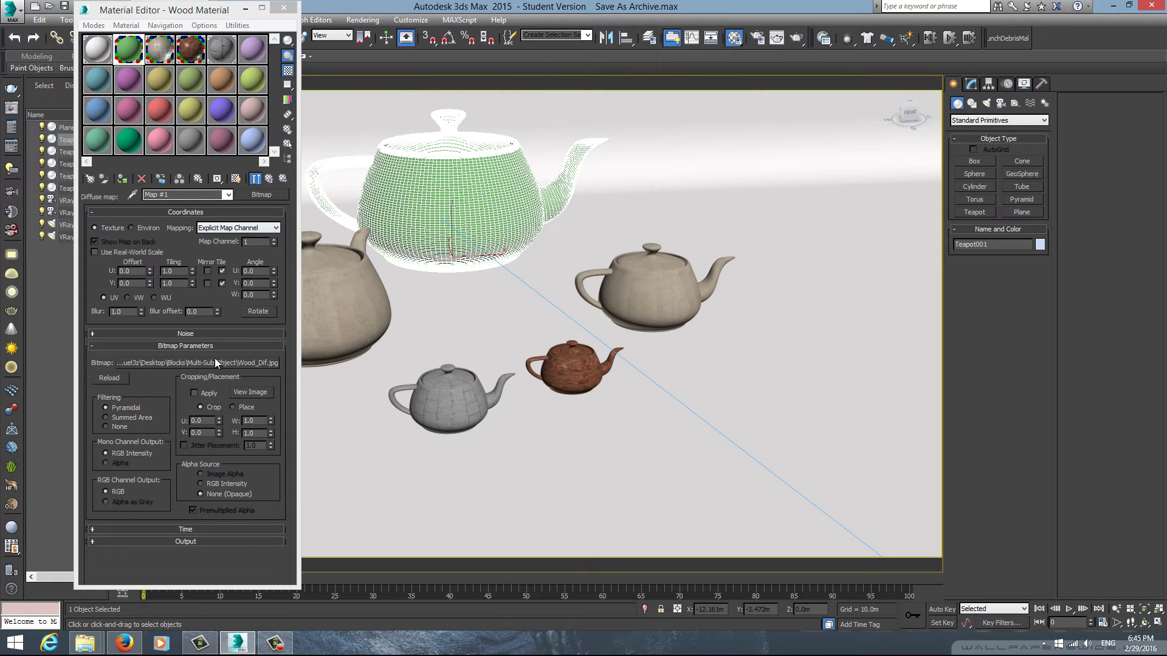
Relink the Diffuse map to Wood_Dif and the Reflect map to Wood_Refl
left_click(214, 362)
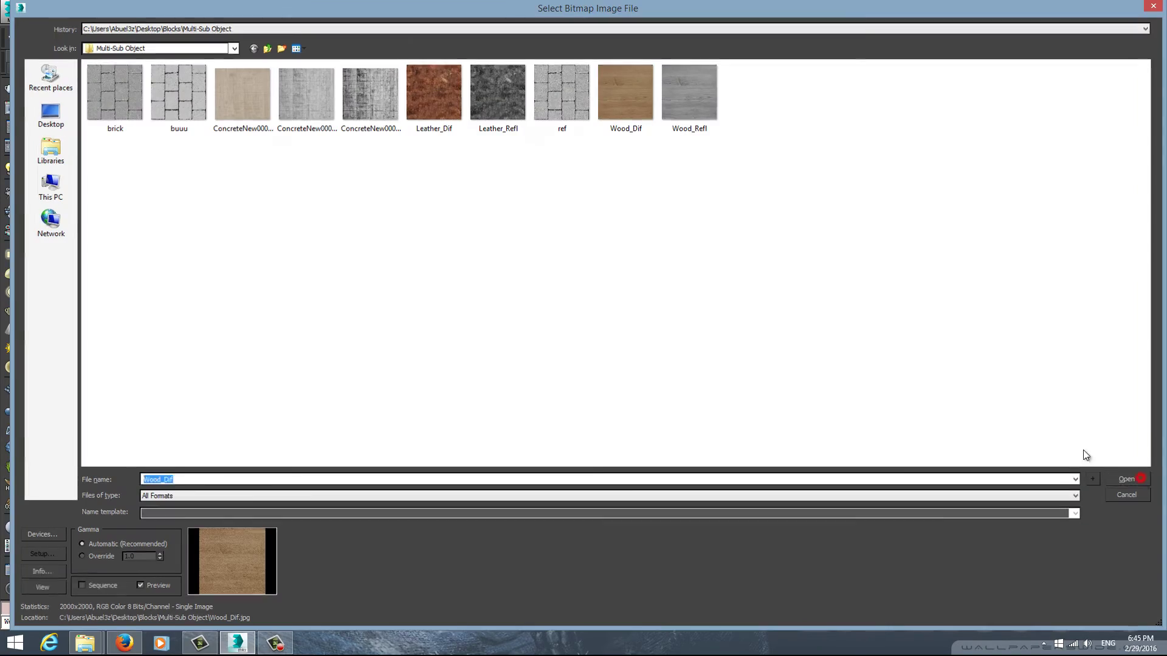
left_click(1127, 479)
left_click(268, 178)
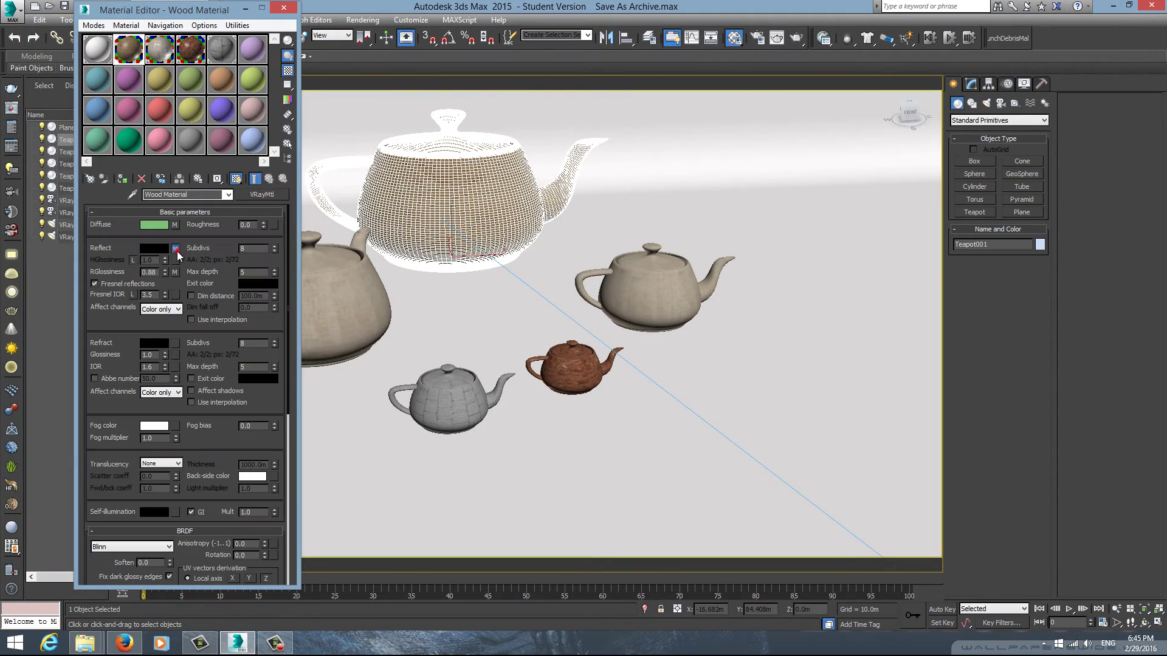
left_click(176, 249)
left_click(206, 357)
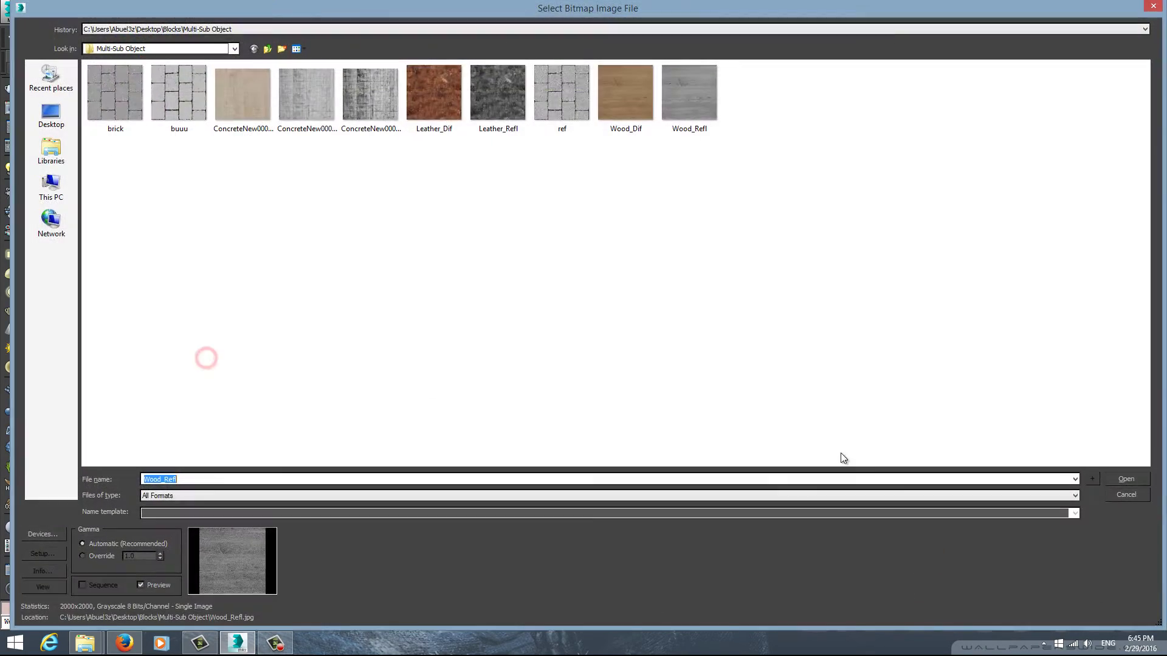
left_click(1127, 480)
left_click(269, 178)
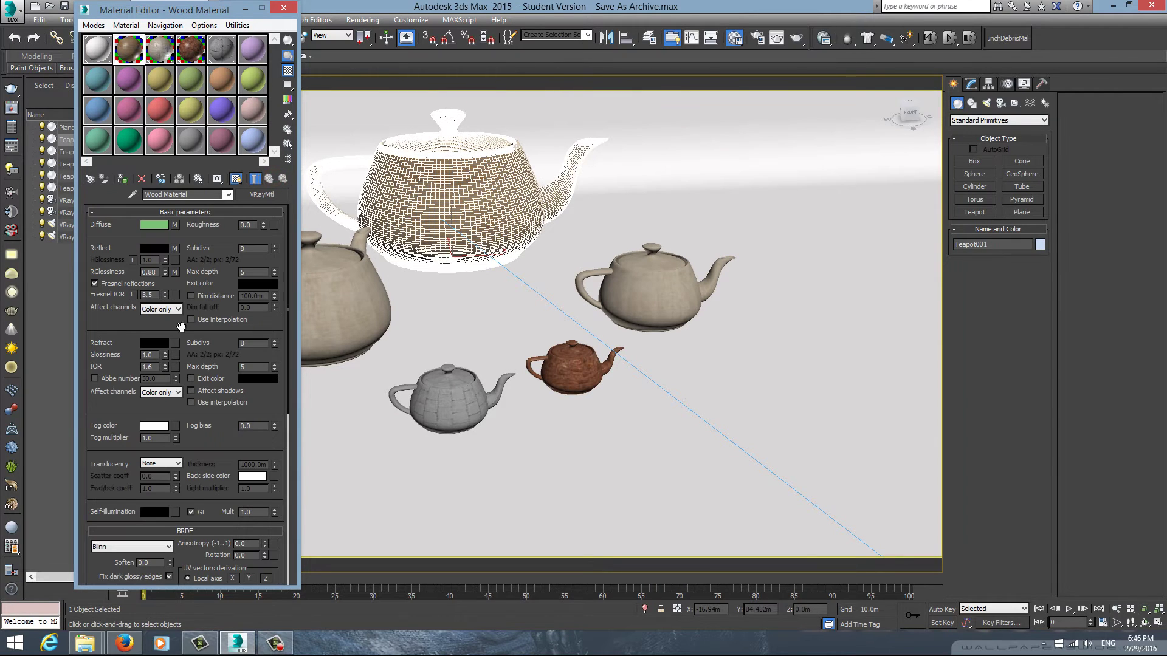
Relink the RGlossiness map to Wood_Refl and re-browse the Bump bitmap
left_click(175, 271)
left_click(237, 363)
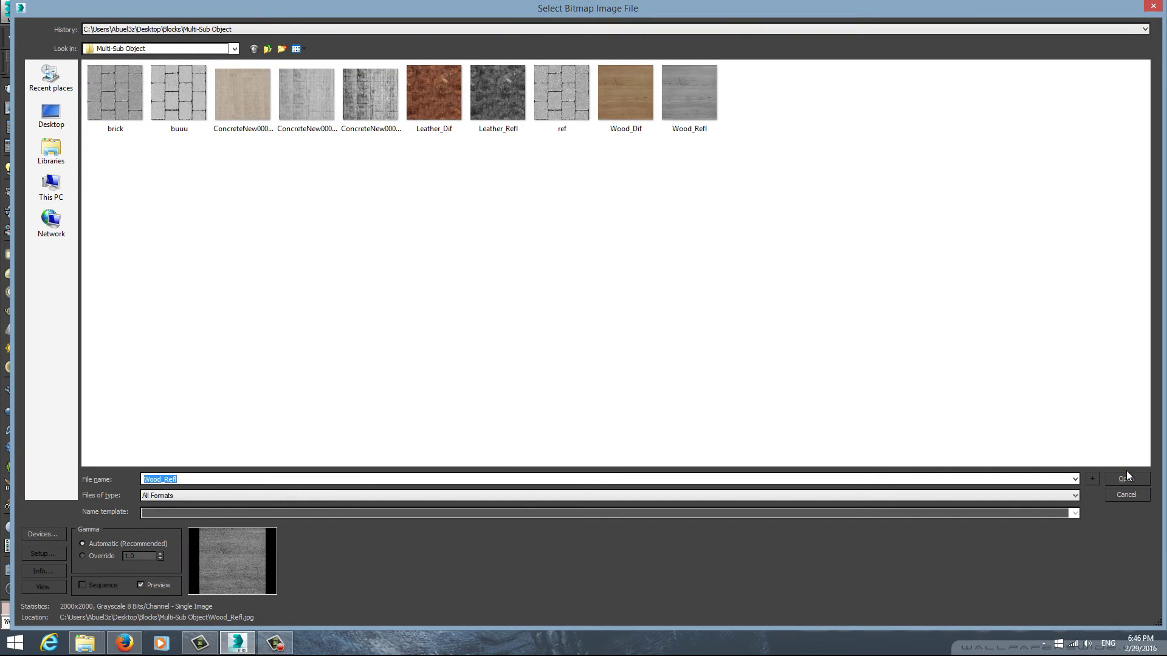
left_click(1125, 477)
left_click(268, 178)
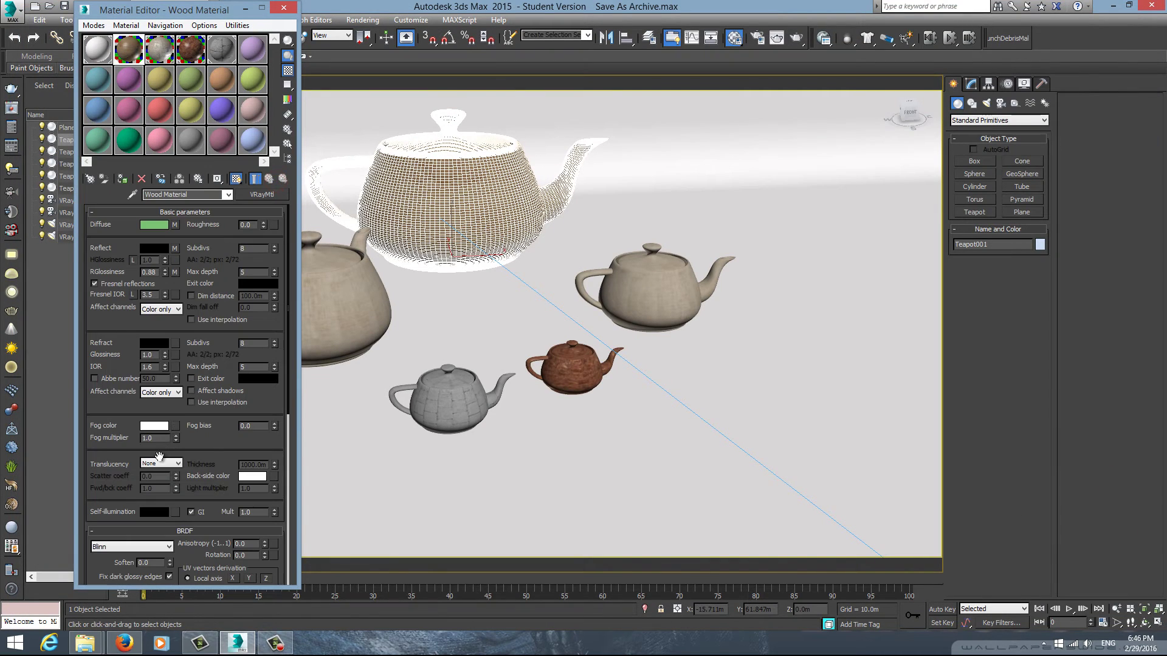
left_click_drag(153, 411, 174, 302)
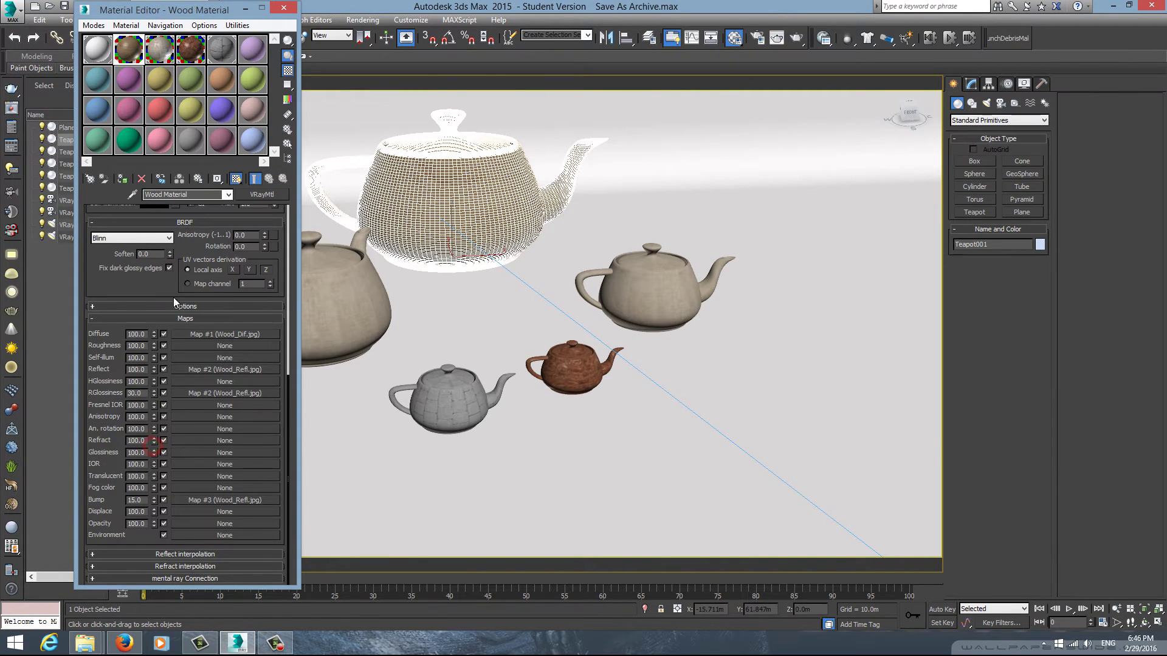
left_click(224, 499)
left_click(241, 364)
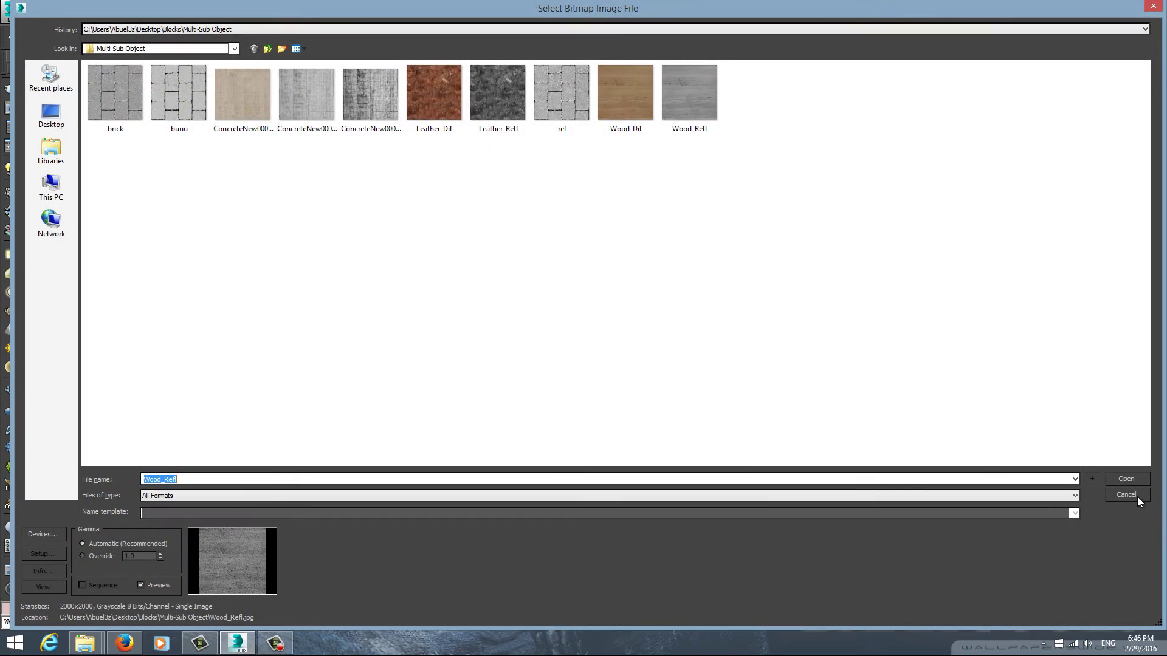
left_click(1128, 483)
Close the Material Editor, check the Multi-Sub Object folder, and switch to the VRayCam001 view
left_click(283, 8)
left_click(665, 354)
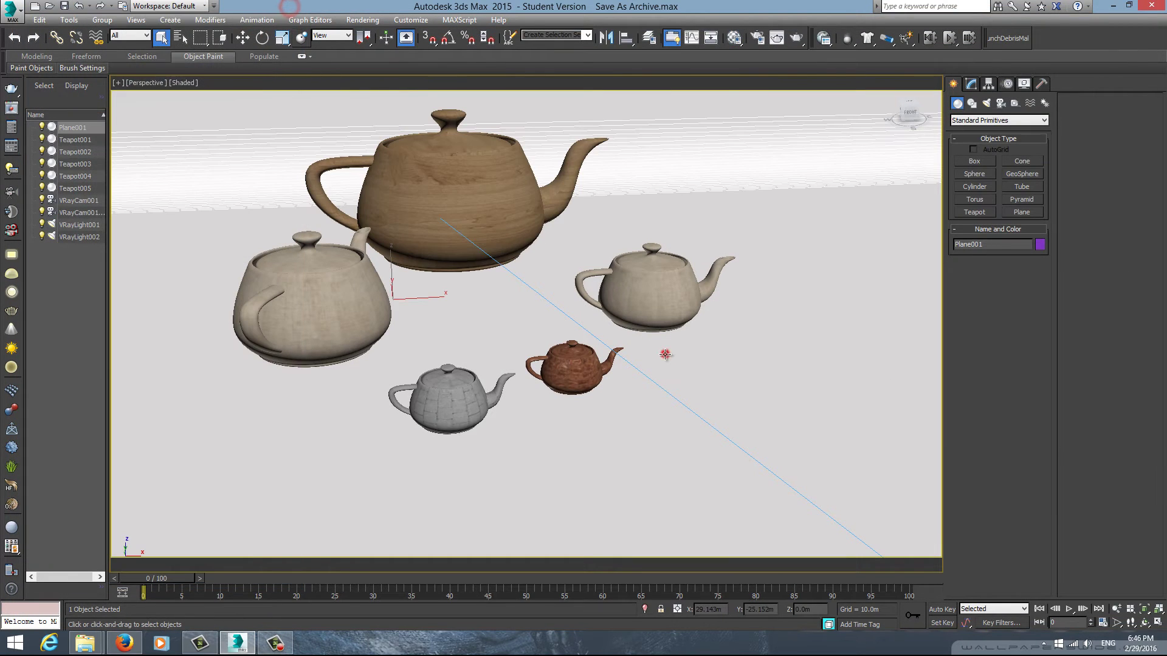
left_click(203, 571)
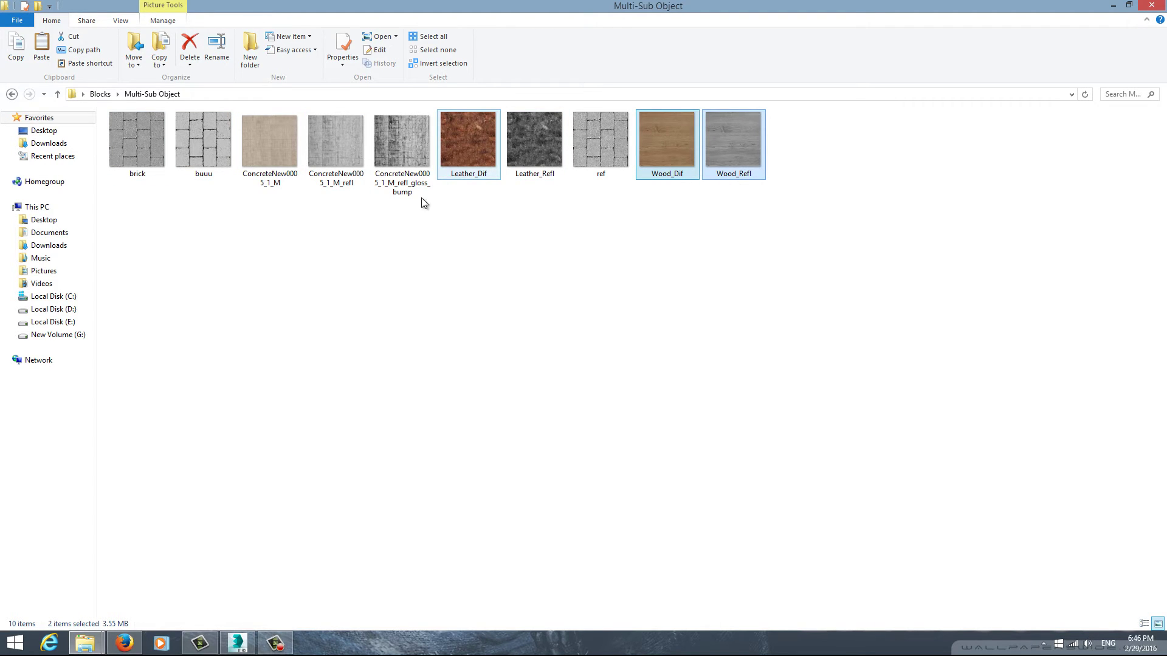
left_click(238, 643)
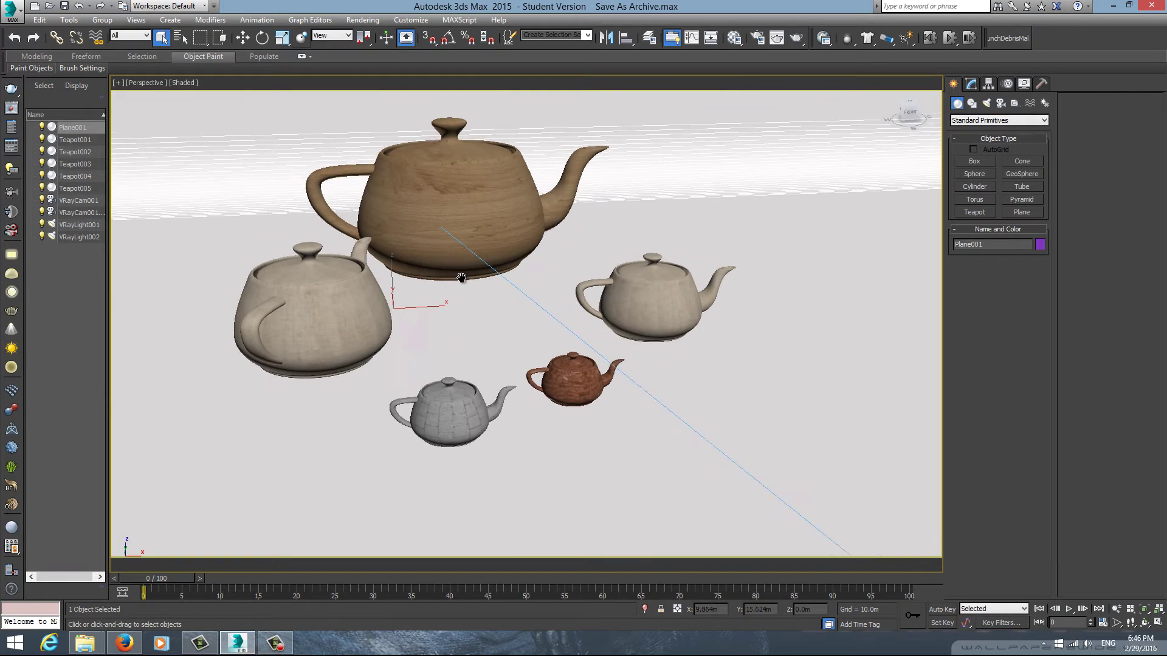
key("c")
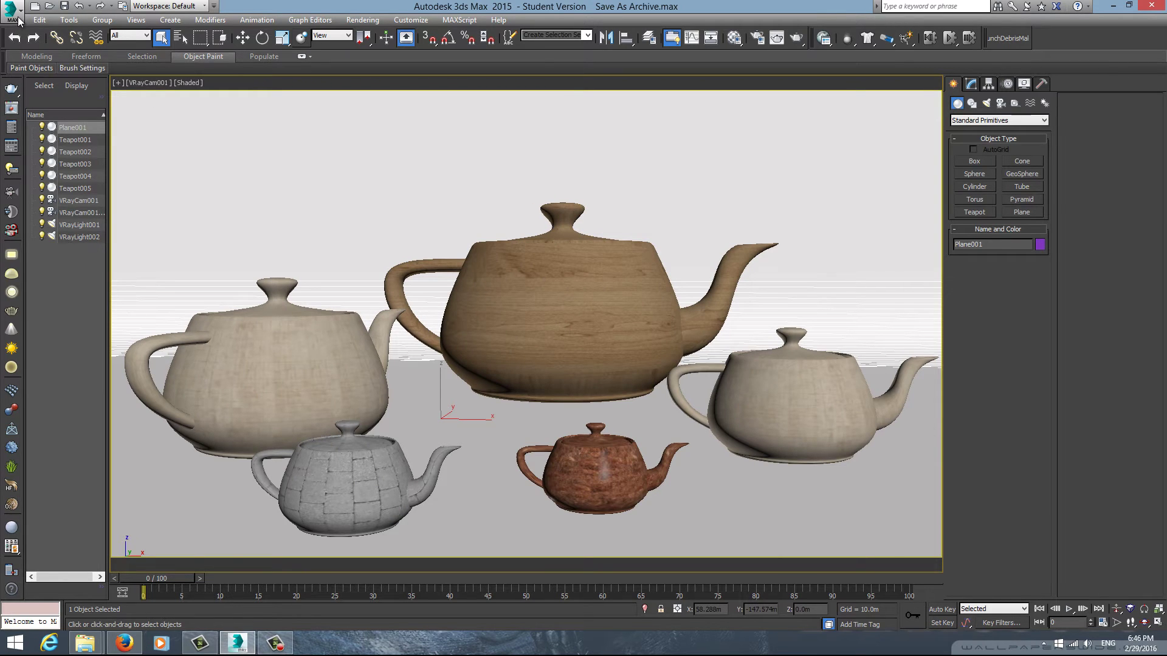
Begin archiving the scene to the Desktop as 'New File', then cancel the archive save
left_click(18, 18)
mouse_move(44, 150)
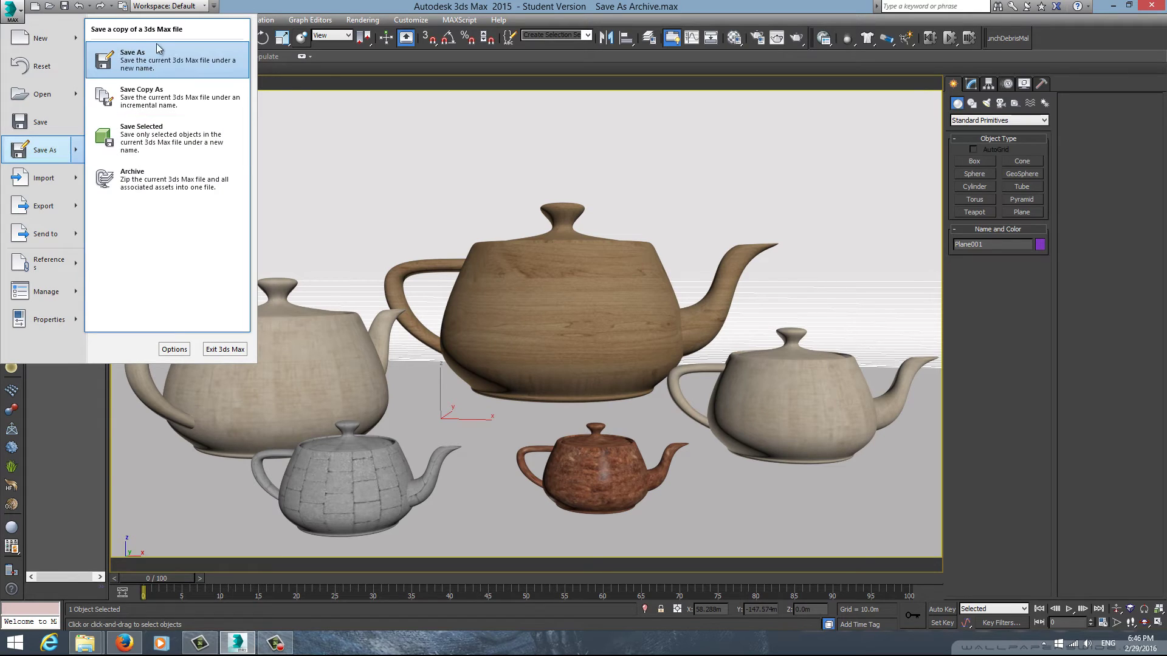
left_click(152, 185)
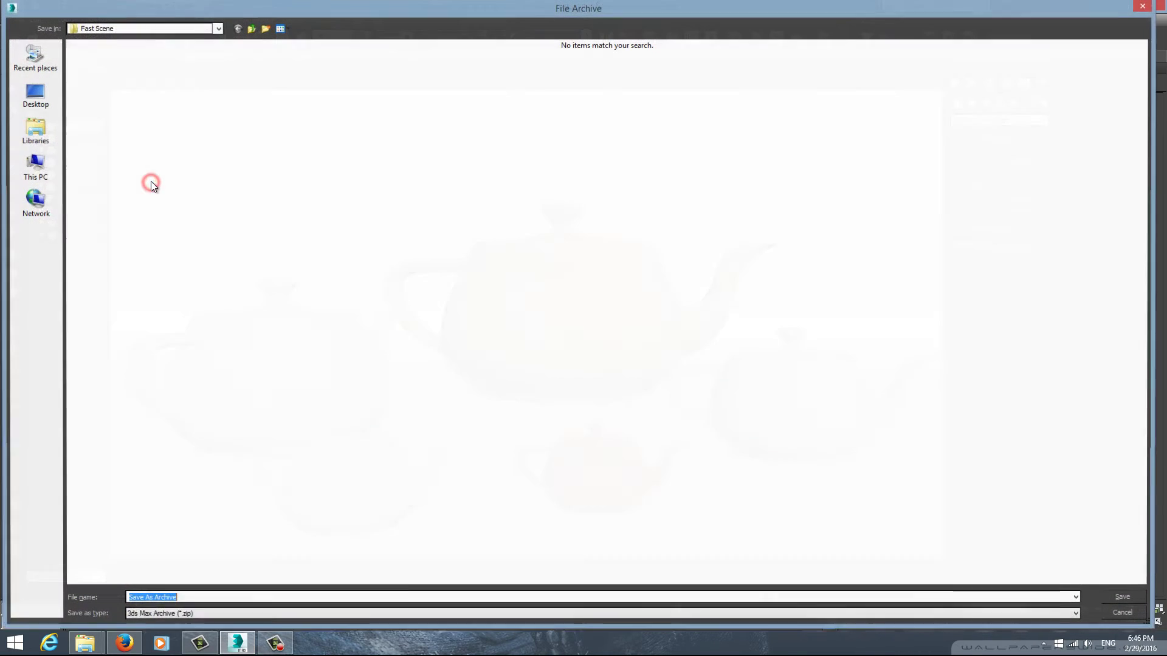
left_click(47, 98)
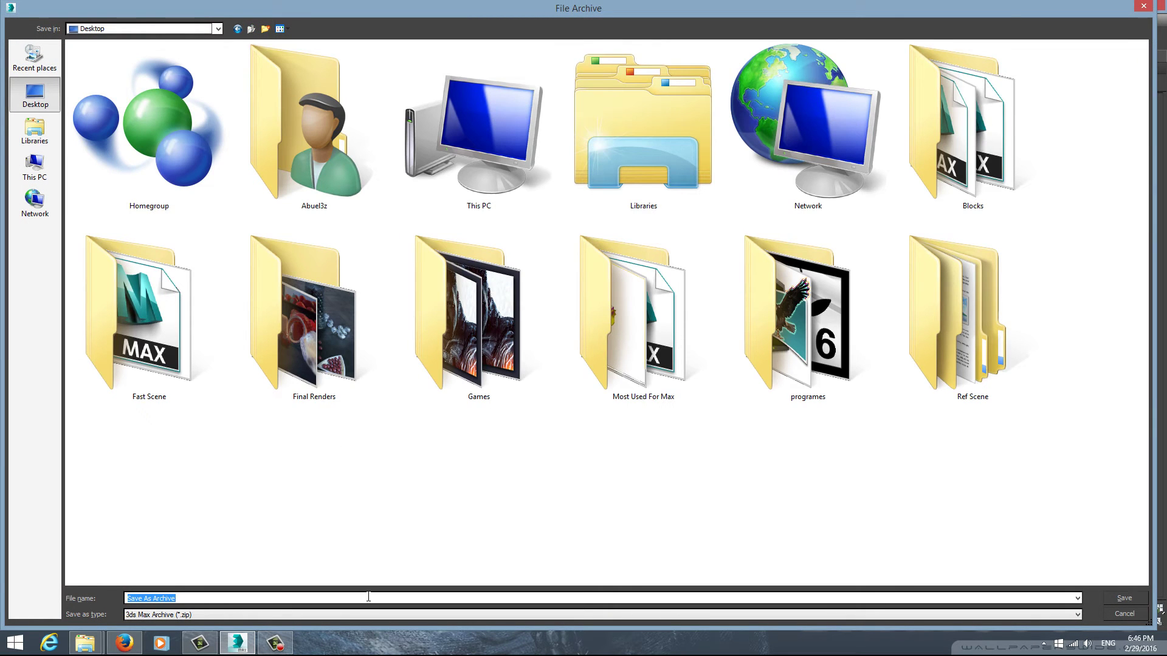
type("New File")
left_click(221, 614)
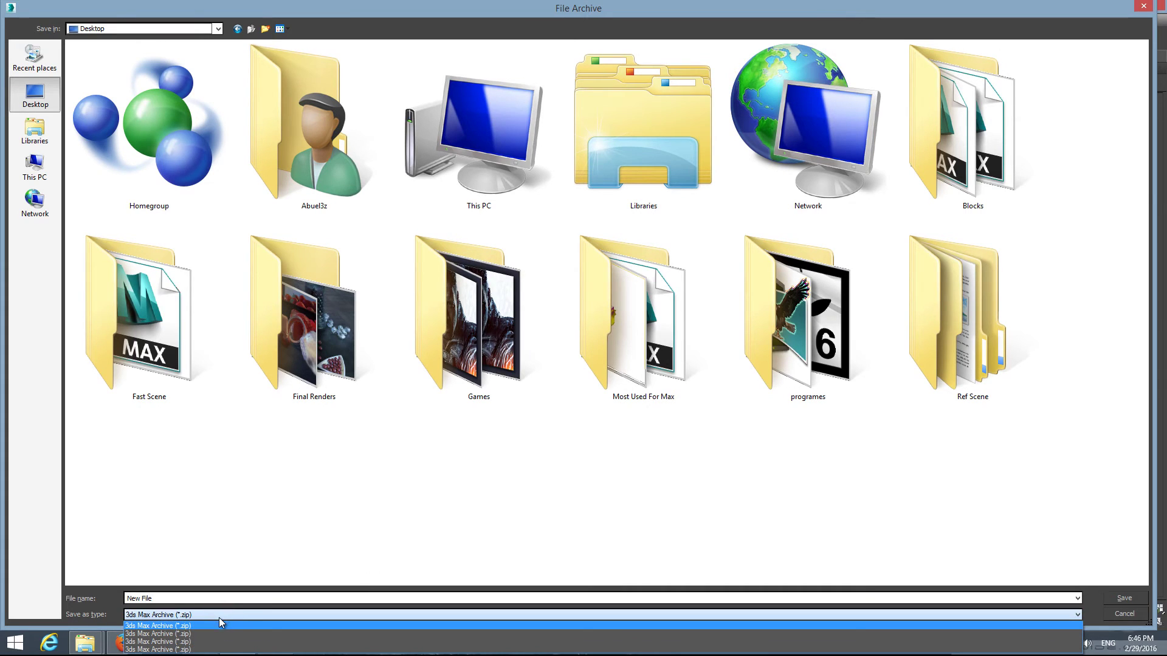
left_click(257, 561)
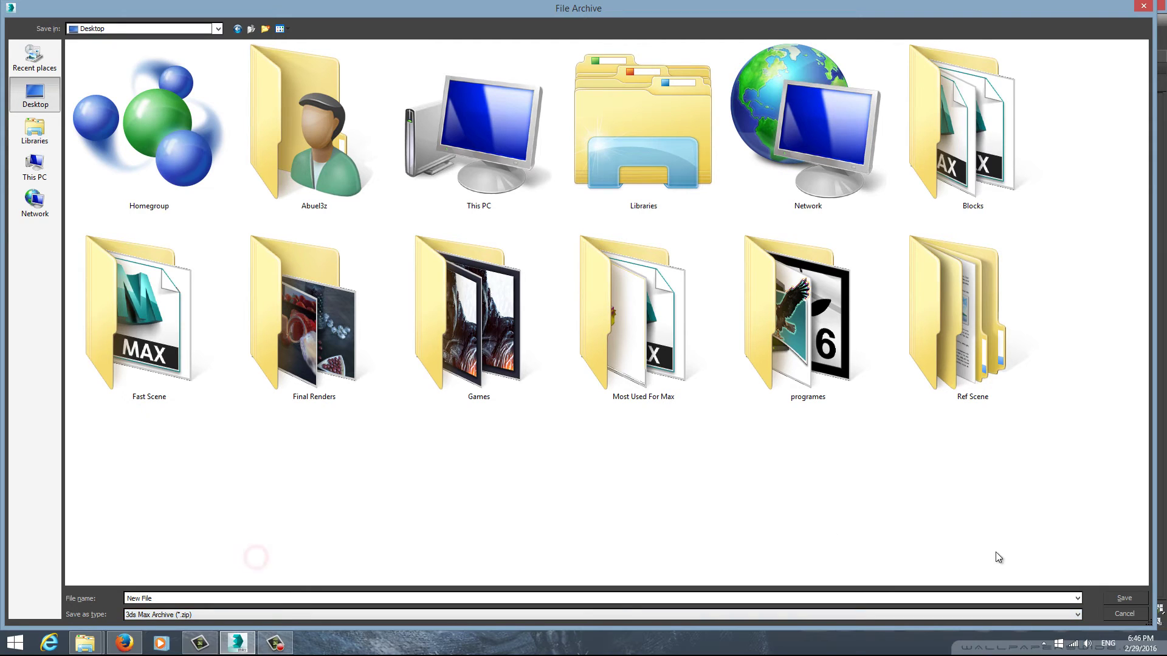
left_click(1125, 613)
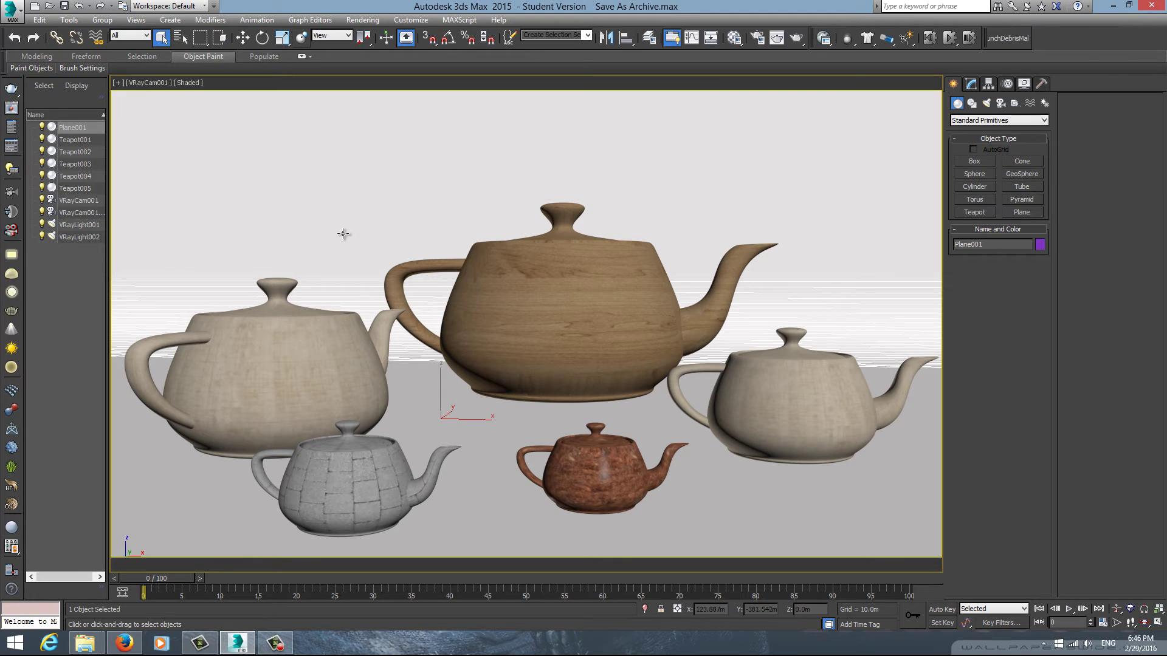
Reset 3ds Max to an empty scene and hide all windows to show the desktop
left_click(16, 16)
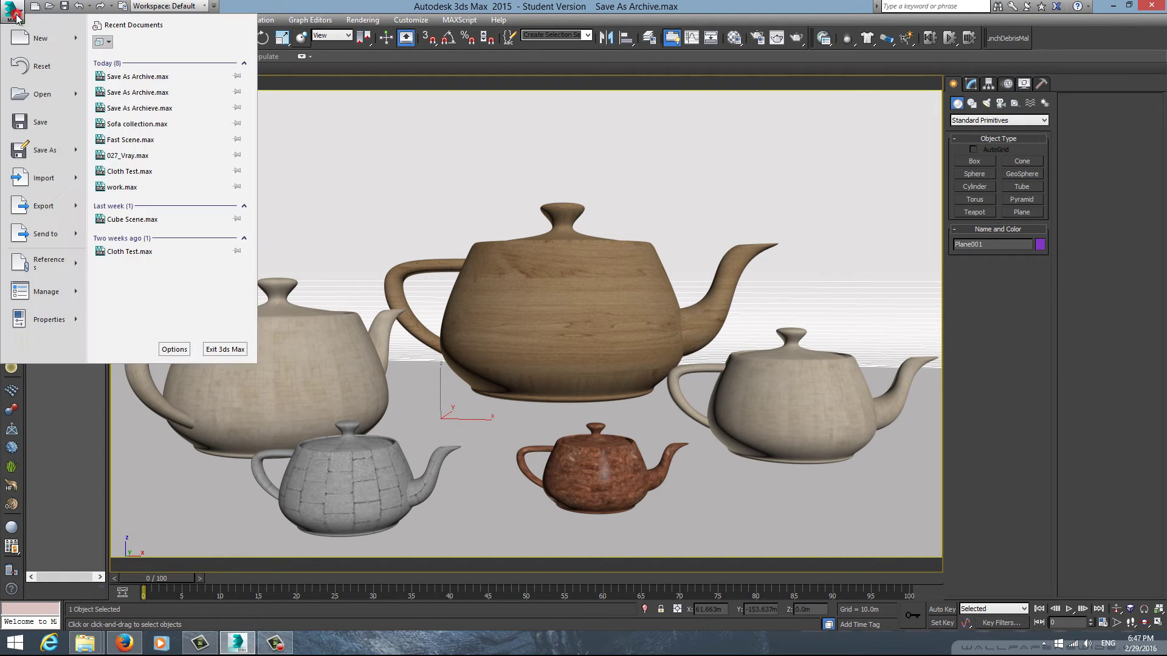
left_click(38, 66)
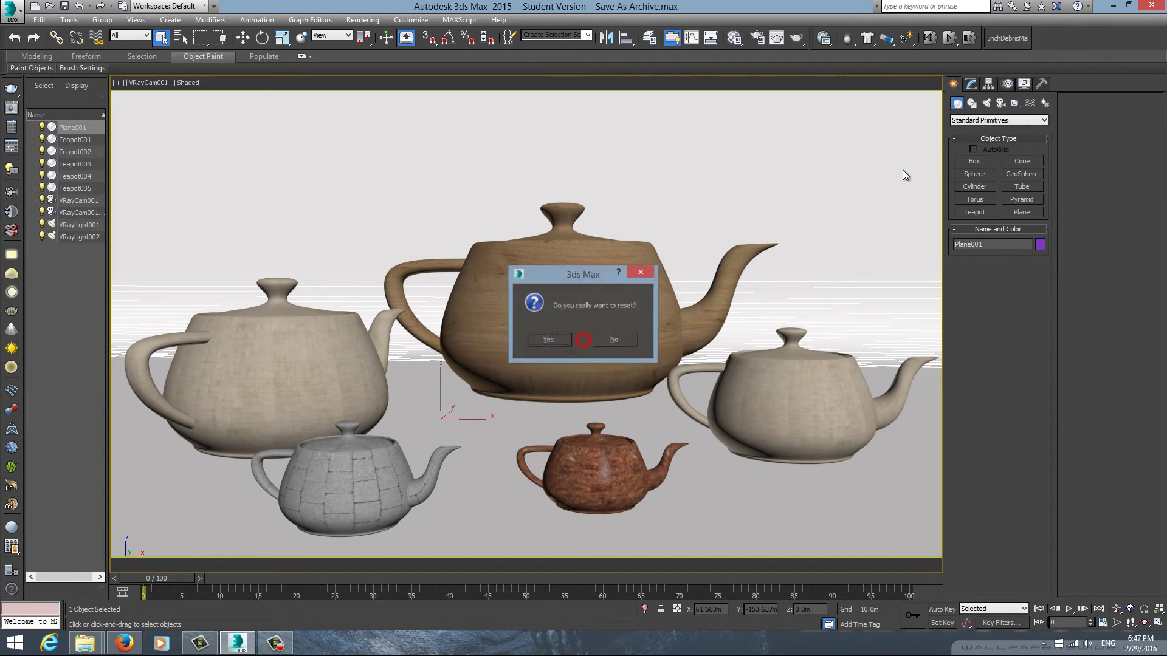
left_click(557, 340)
left_click(1113, 6)
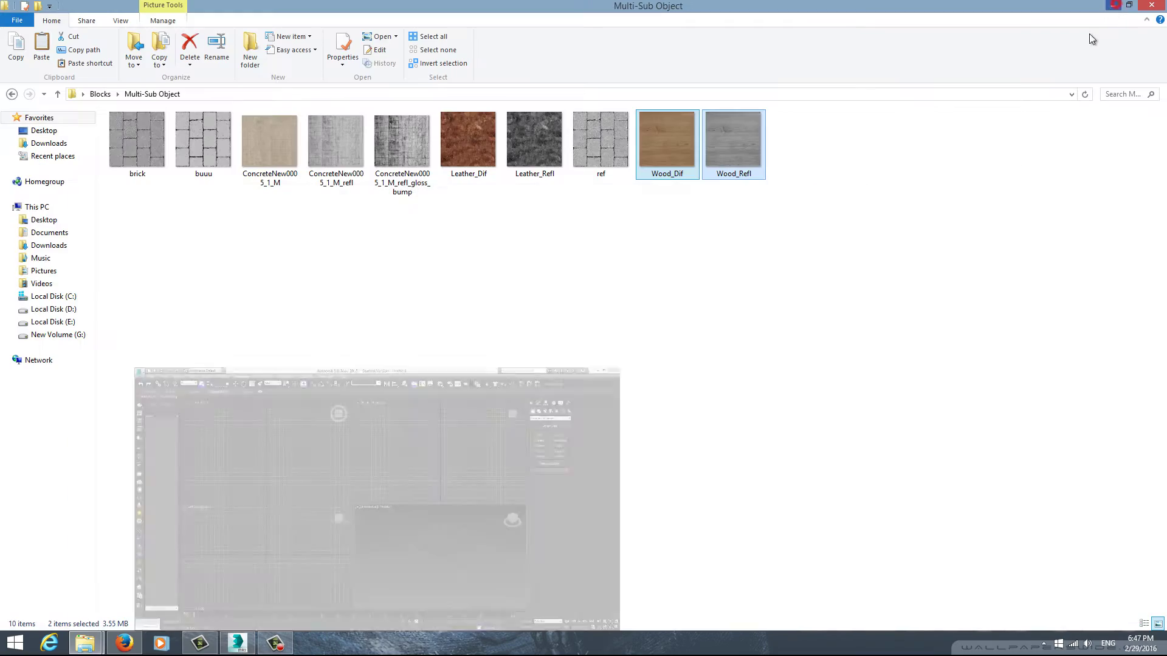
key("super+d")
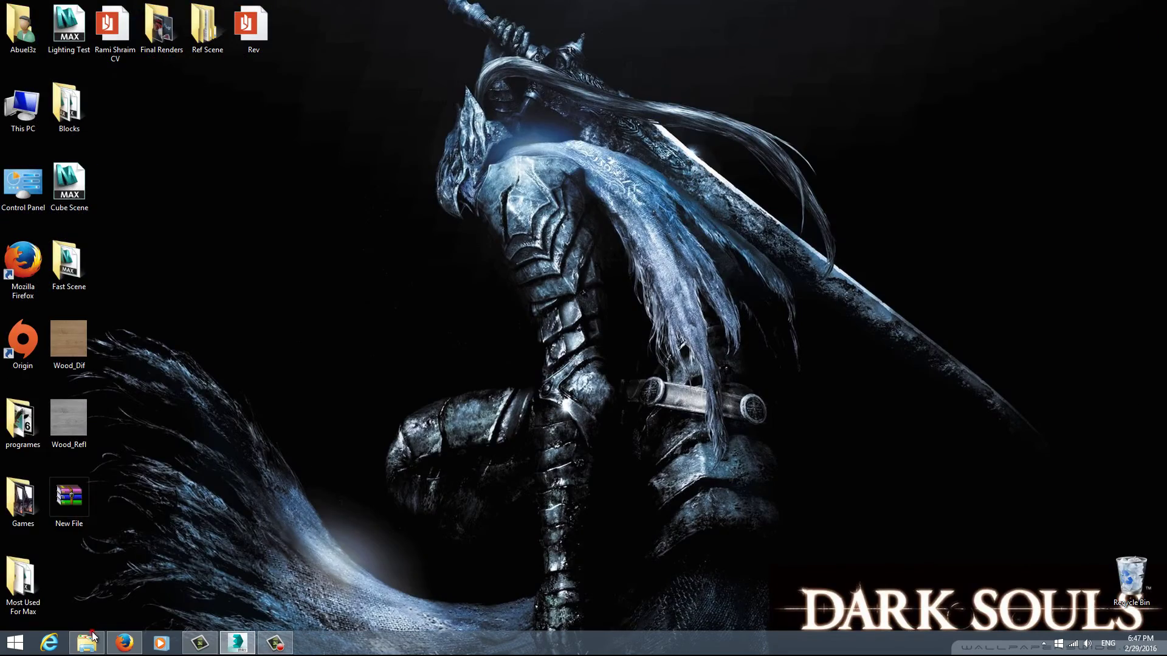
Create a New folder on the desktop and move the New File archive into it
left_click(92, 635)
left_click(92, 635)
left_click(69, 514)
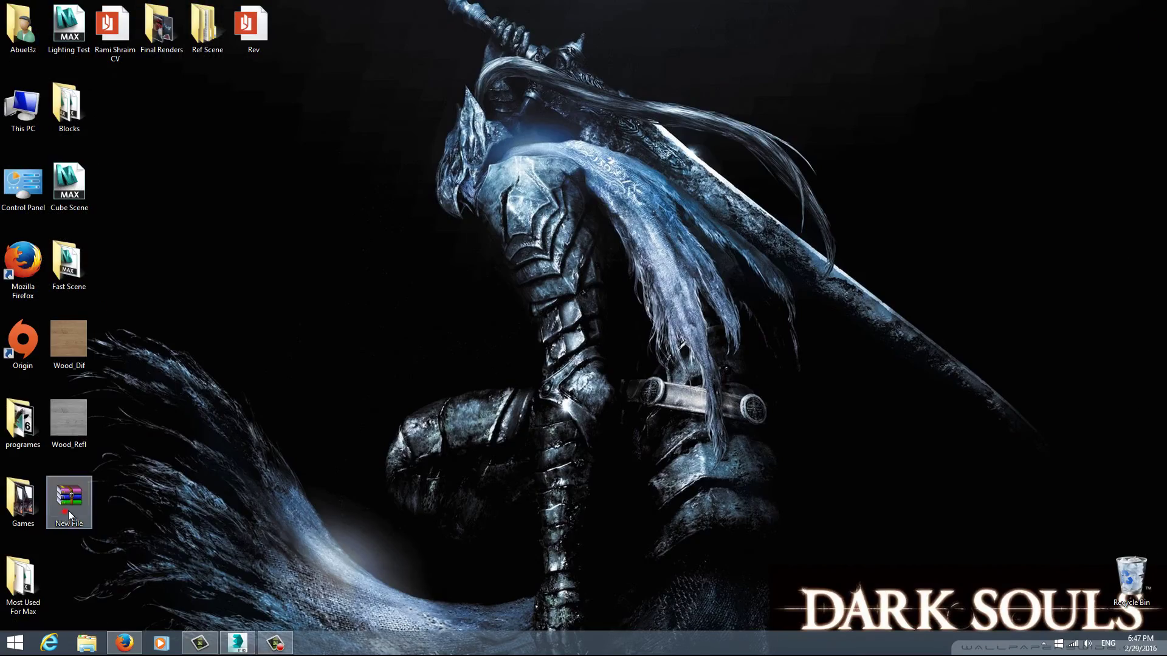
left_click_drag(69, 513, 351, 130)
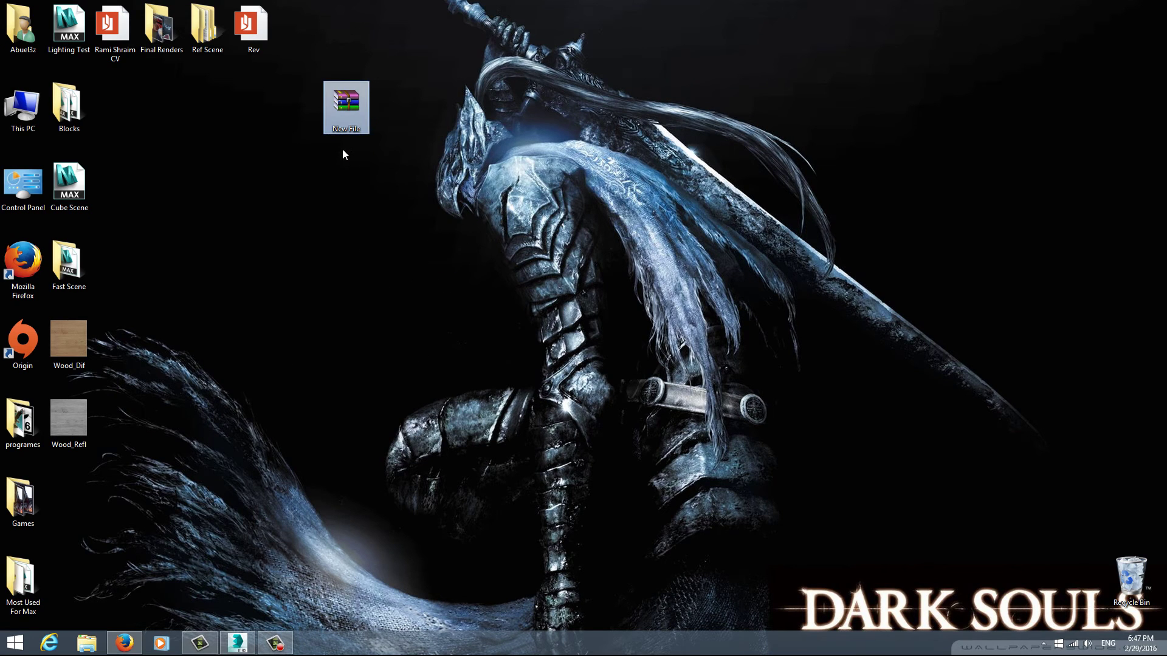
right_click(342, 154)
left_click(528, 281)
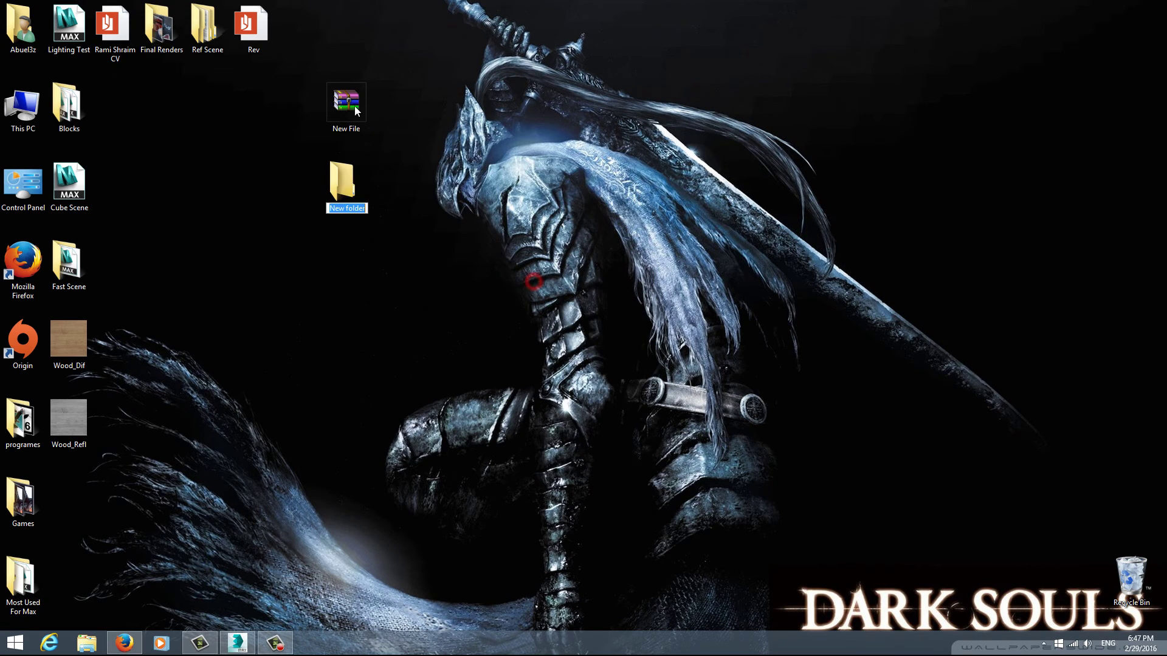
left_click_drag(357, 111, 341, 175)
Extract the New File archive's contents inside New folder
double_click(341, 172)
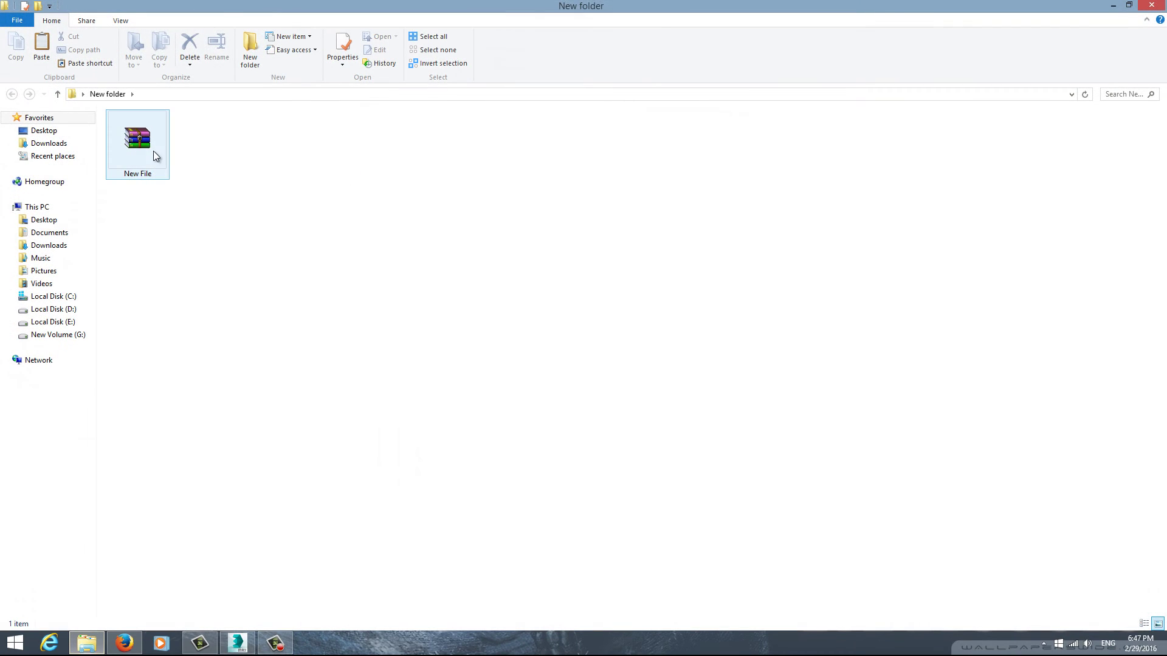
left_click(161, 154)
right_click(158, 150)
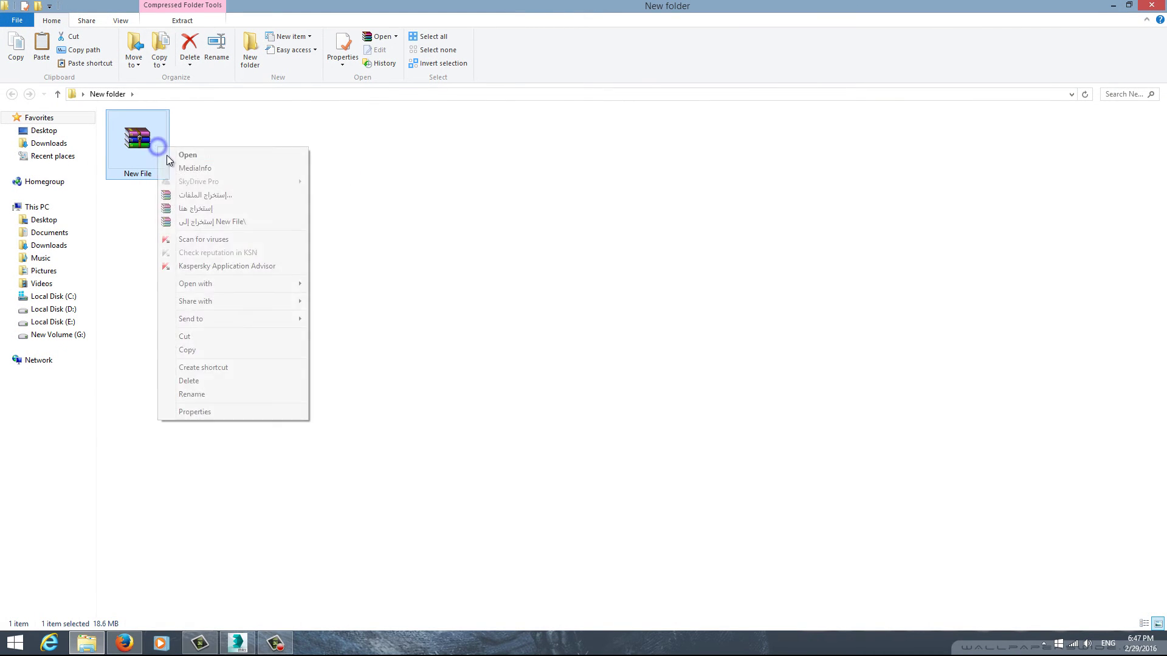
left_click(211, 209)
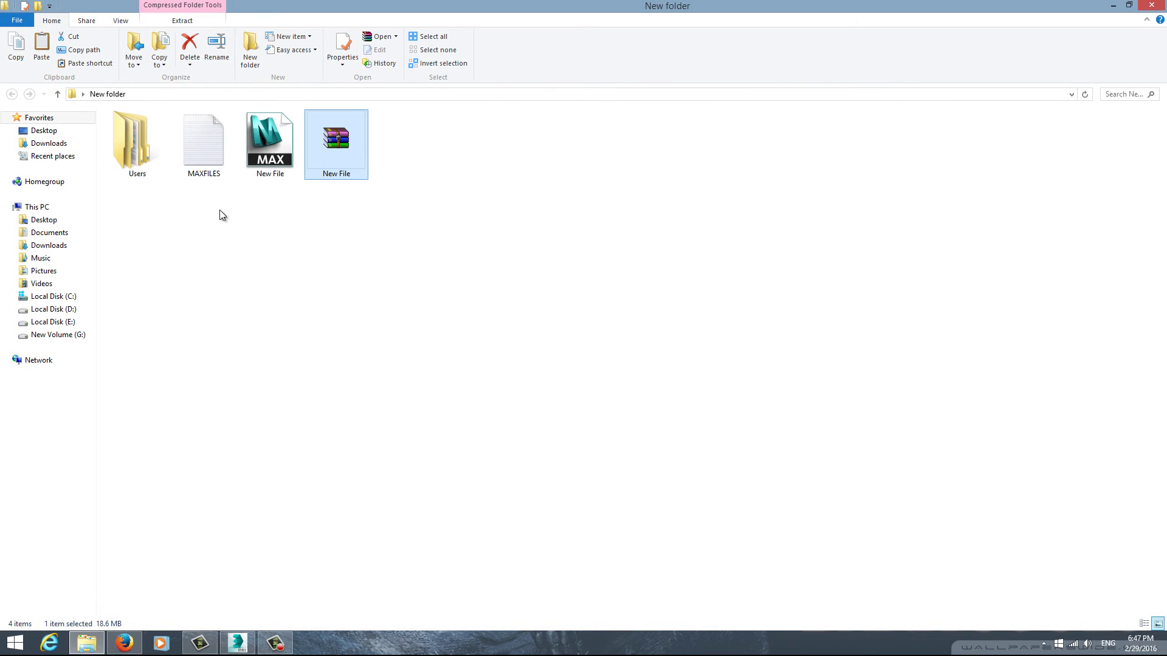
Check the extracted Users folder's Multi-Sub Object textures, then drop New File.max onto 3ds Max
left_click(277, 154)
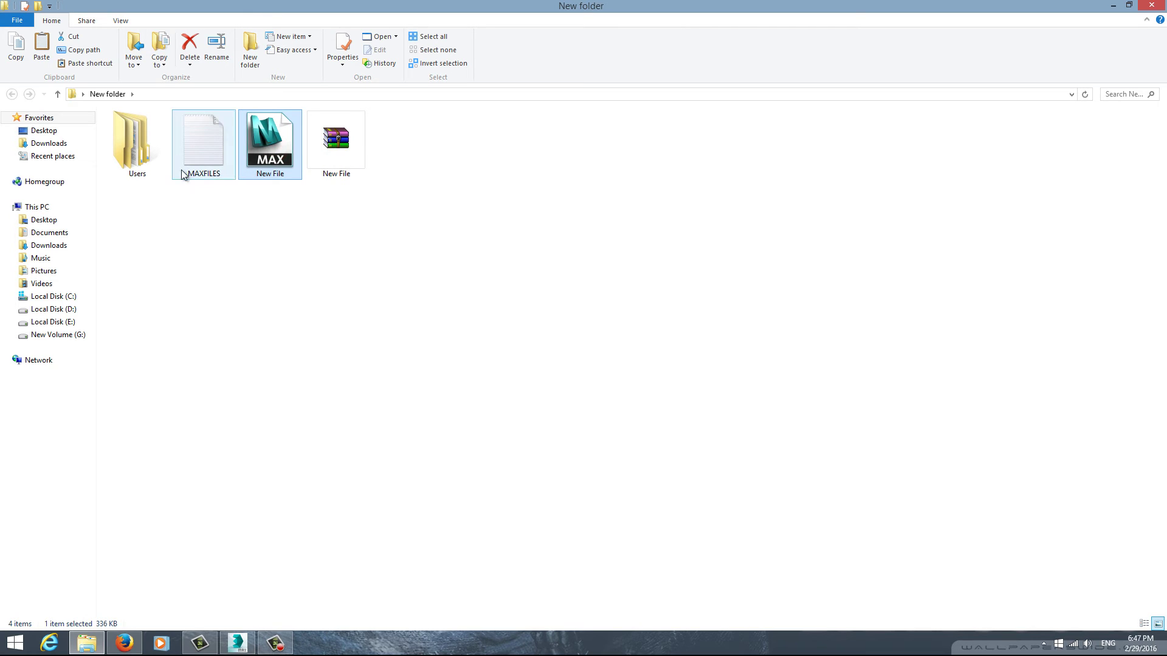
double_click(136, 146)
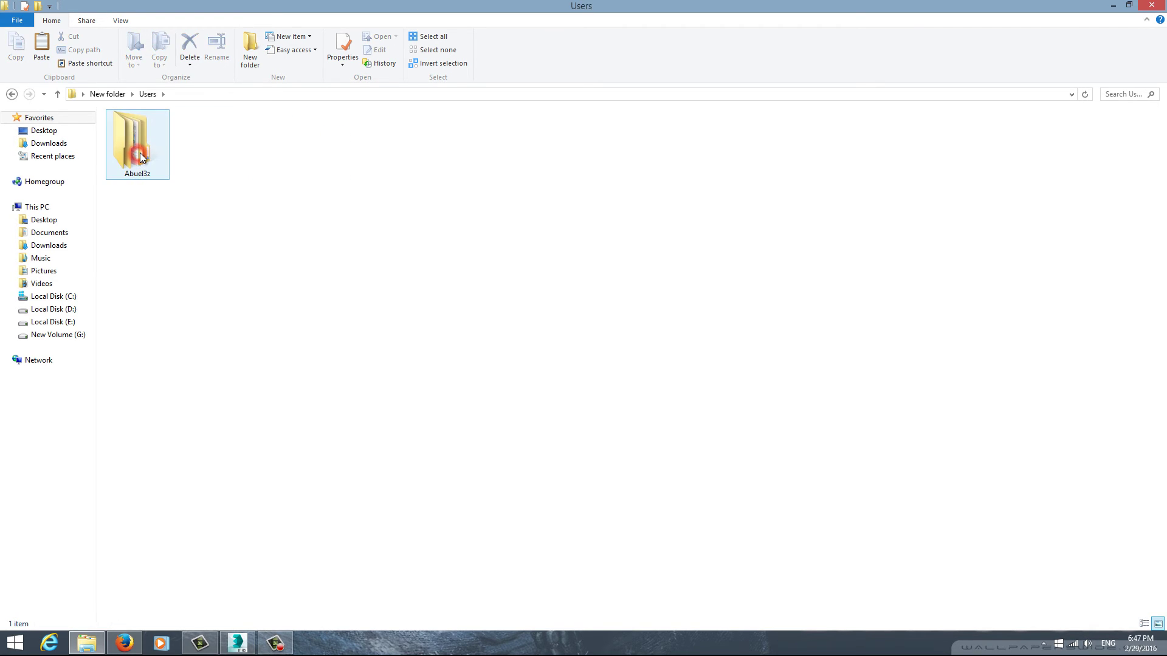
double_click(150, 141)
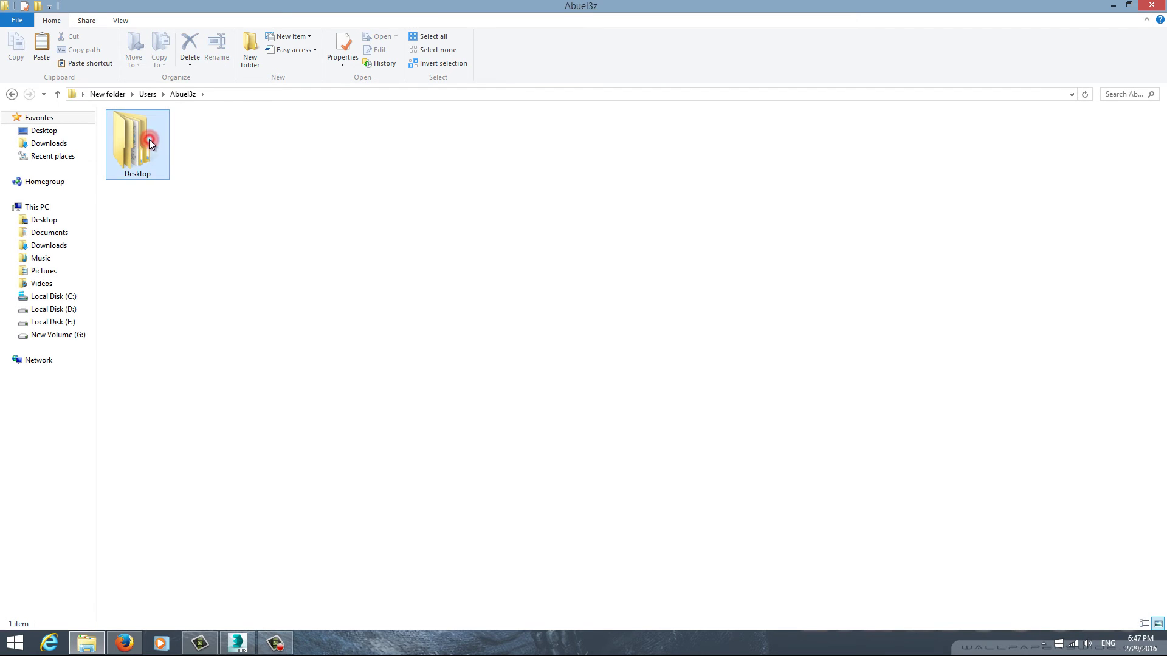
double_click(149, 141)
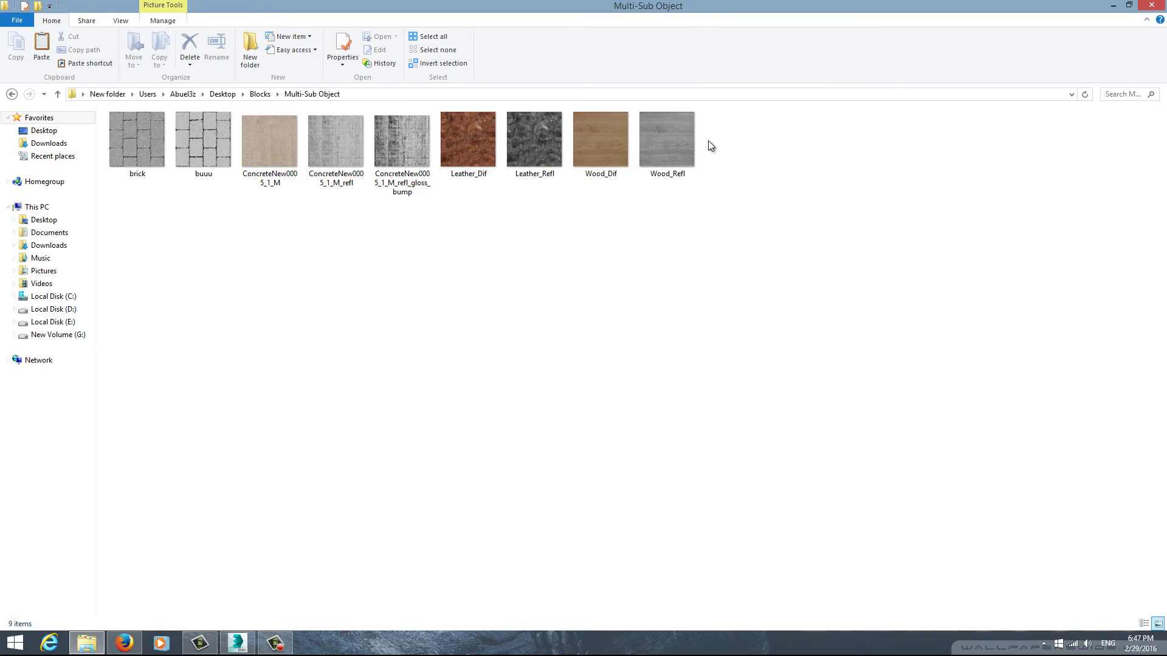
left_click(11, 95)
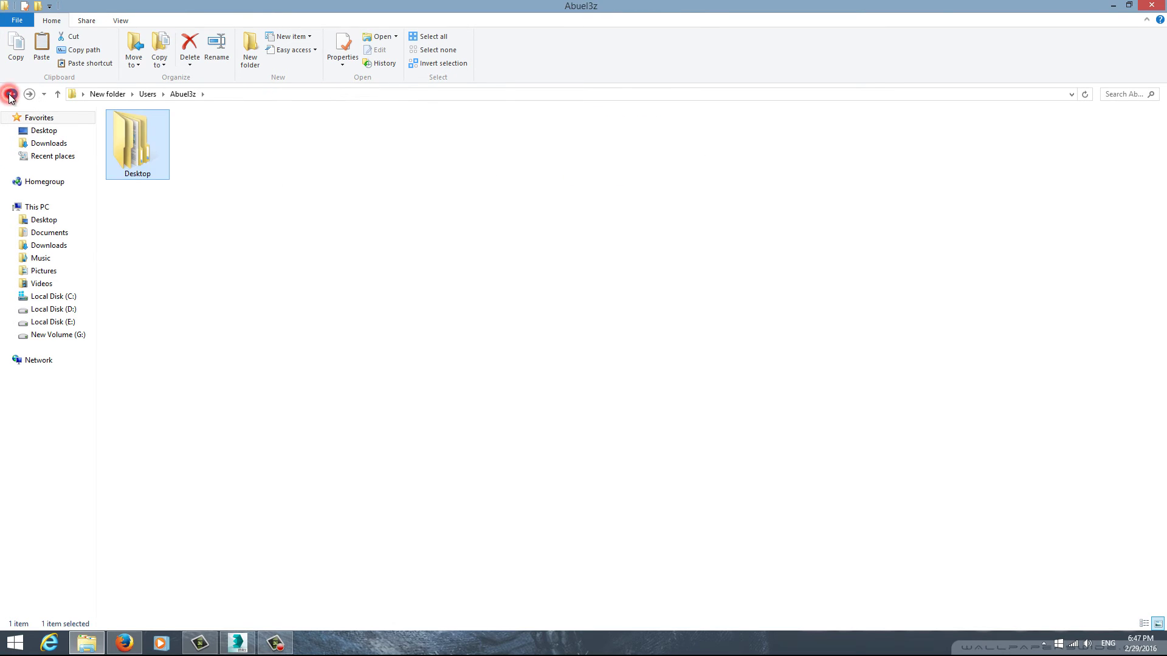
left_click(11, 94)
mouse_move(271, 248)
left_mouse_down()
mouse_move(261, 170)
mouse_move(254, 638)
mouse_move(704, 443)
left_mouse_up()
Open the dropped New File.max with its five textured teapots, then bring Firefox forward
left_click(729, 449)
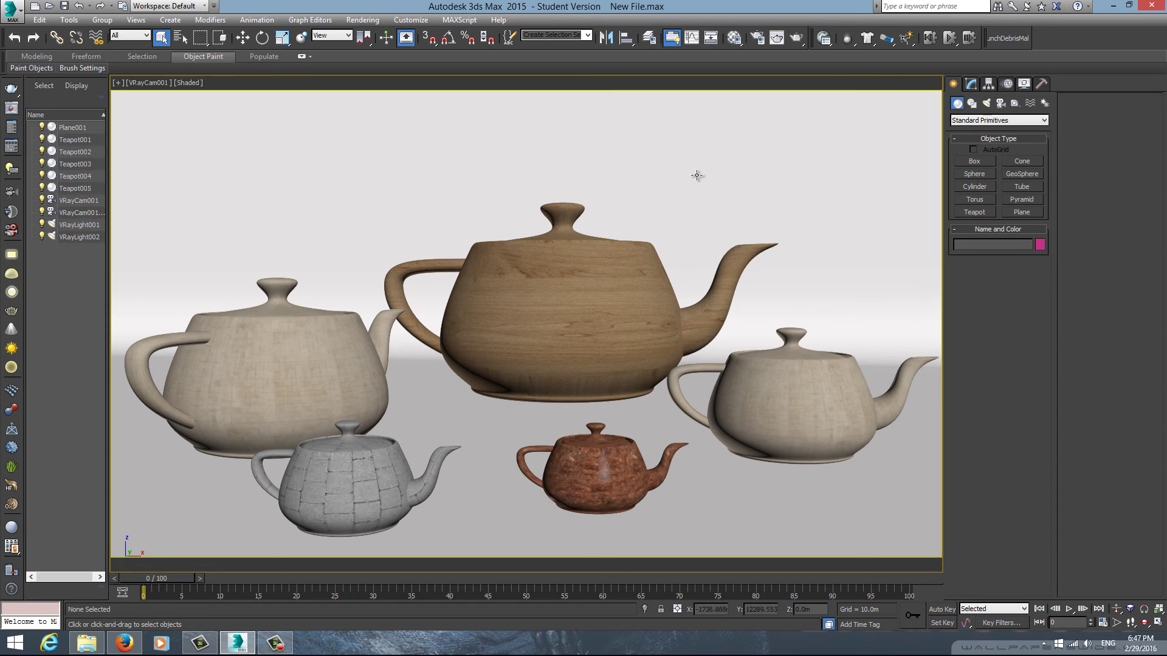
left_click(1114, 6)
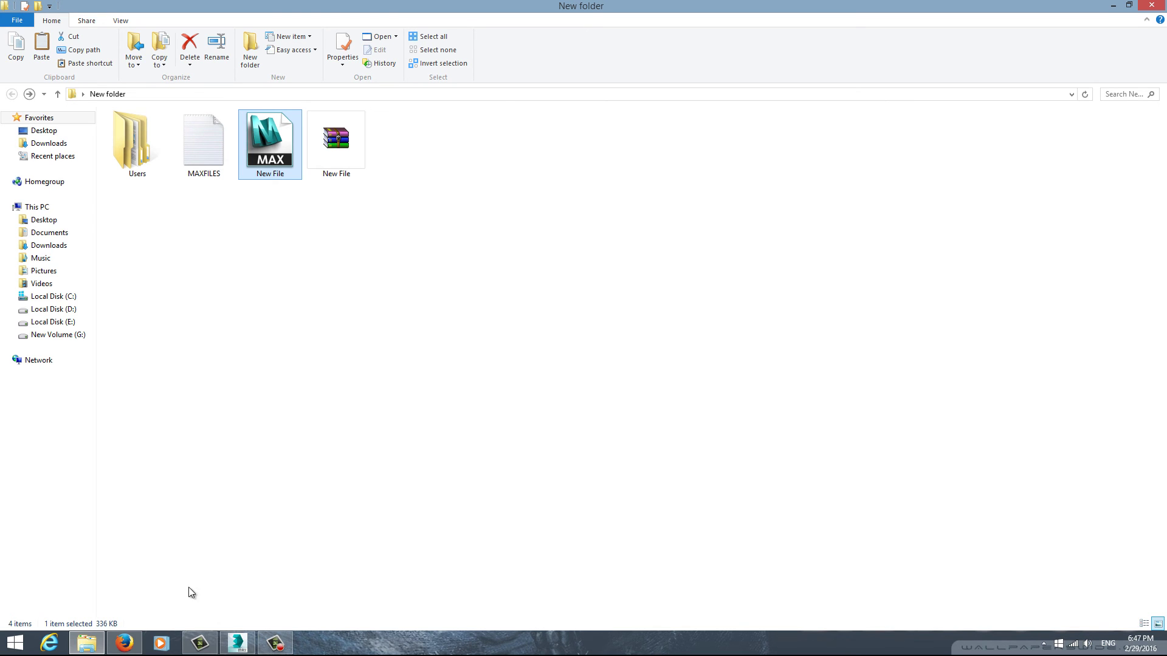
left_click(125, 643)
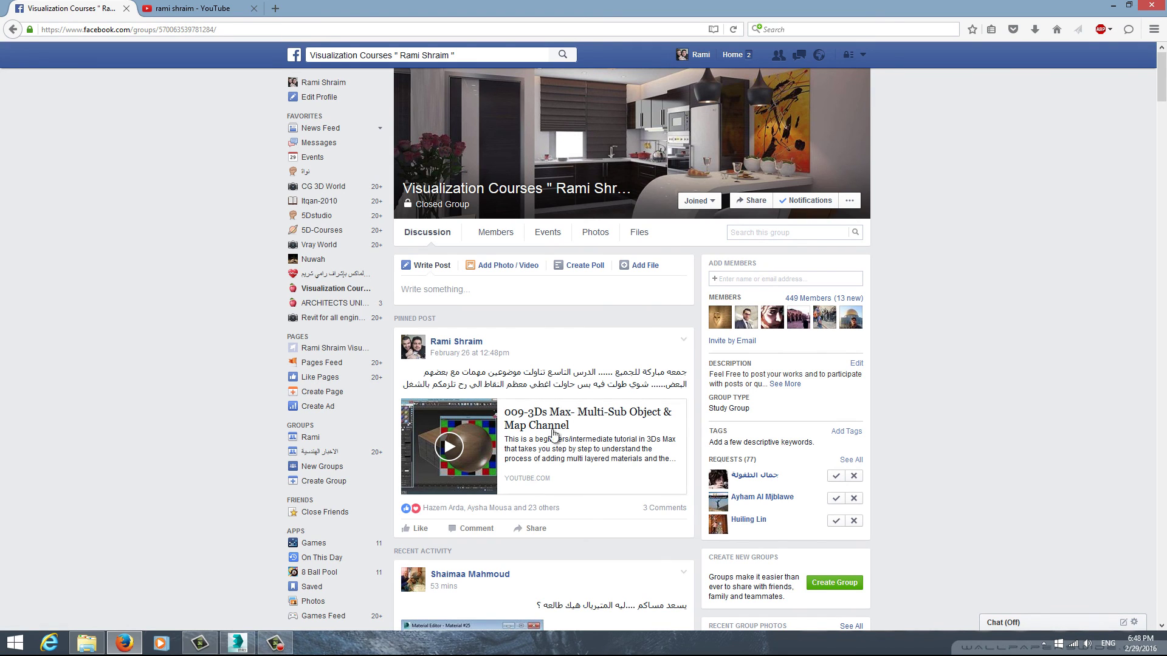
Scroll the Facebook group, then open the YouTube channel's 3D Max Tricks playlist
scroll(553, 286, "down", 2)
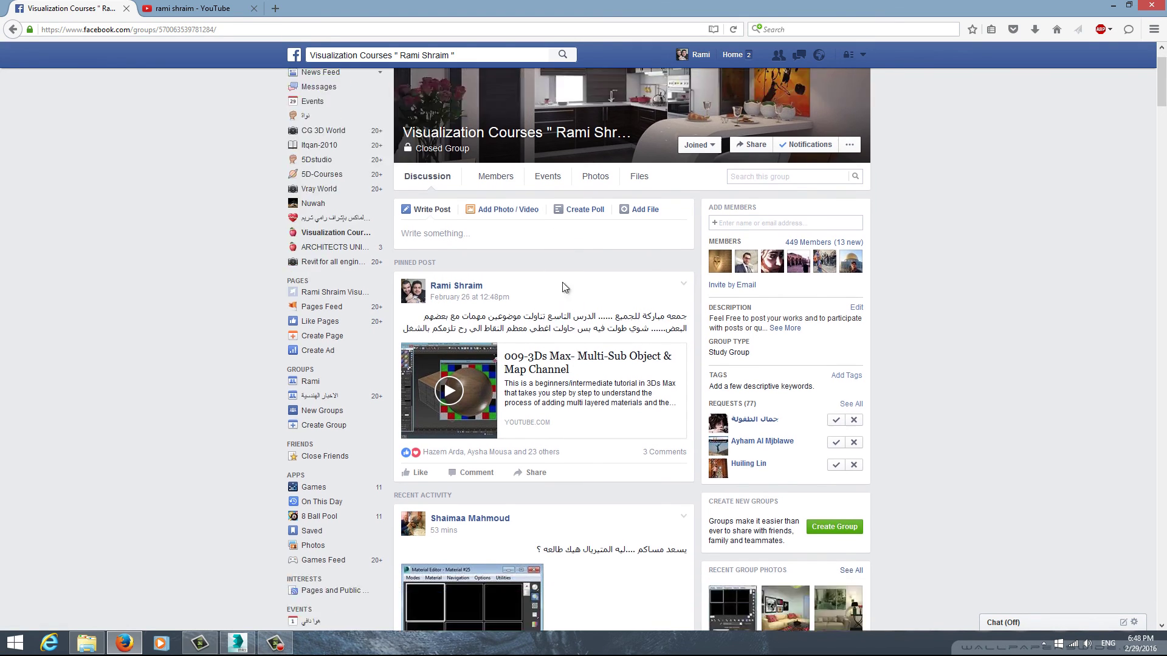
scroll(562, 289, "down", 5)
scroll(564, 277, "down", 5)
scroll(567, 265, "down", 5)
scroll(577, 274, "down", 2)
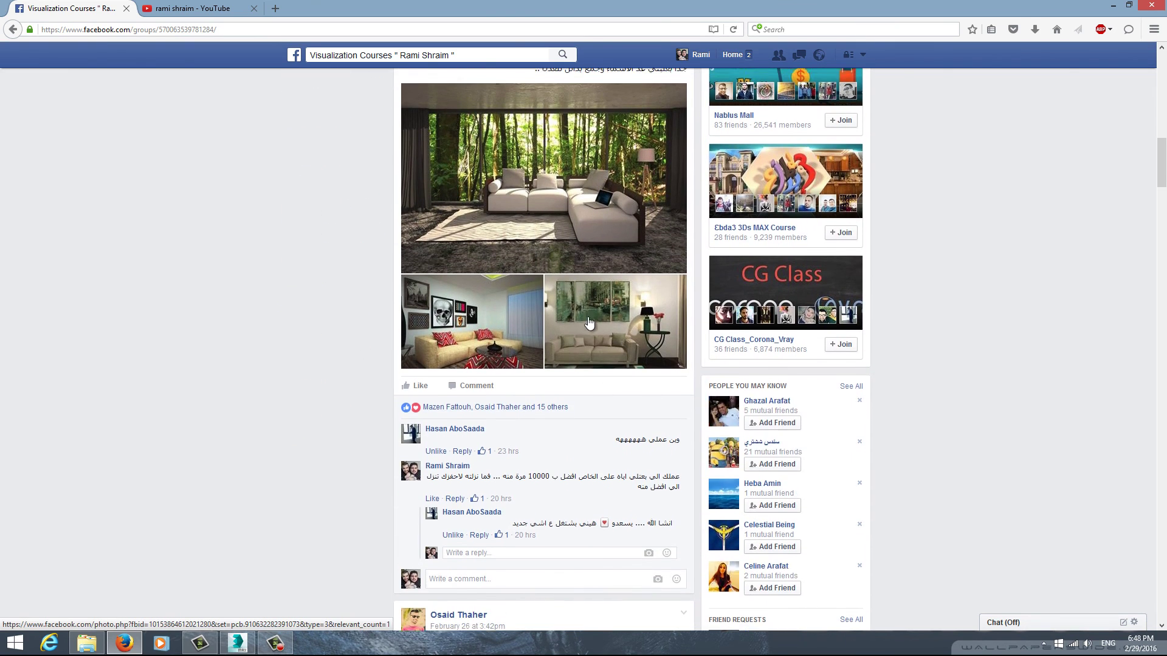
scroll(547, 255, "up", 5)
left_click(192, 8)
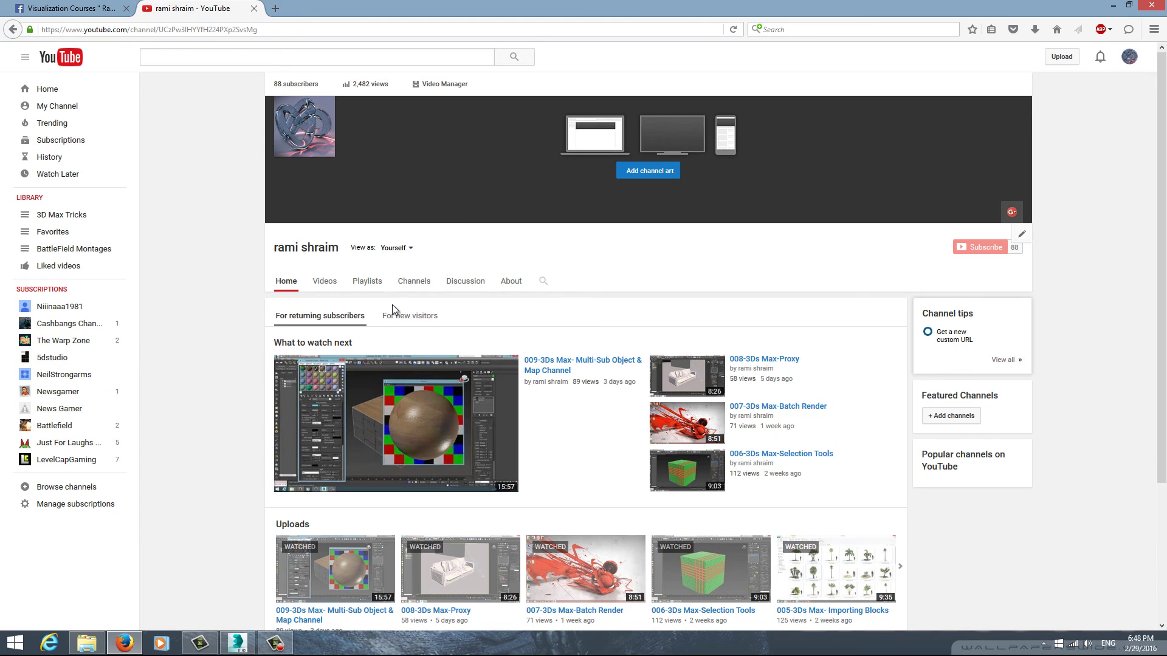
left_click(367, 281)
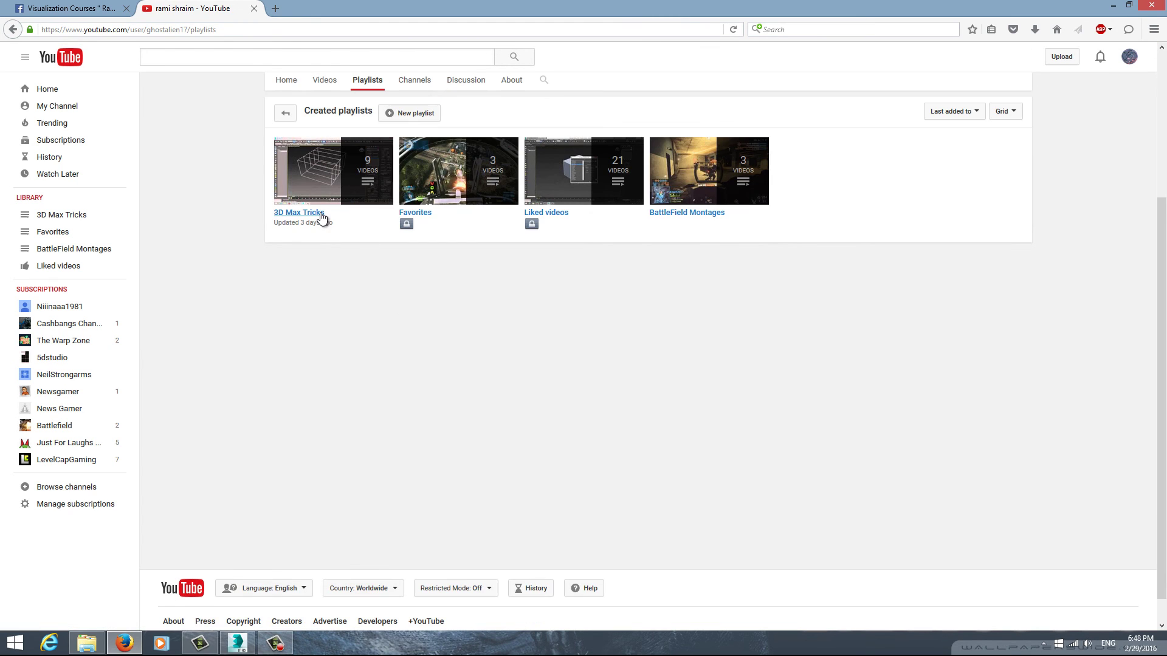
left_click(320, 214)
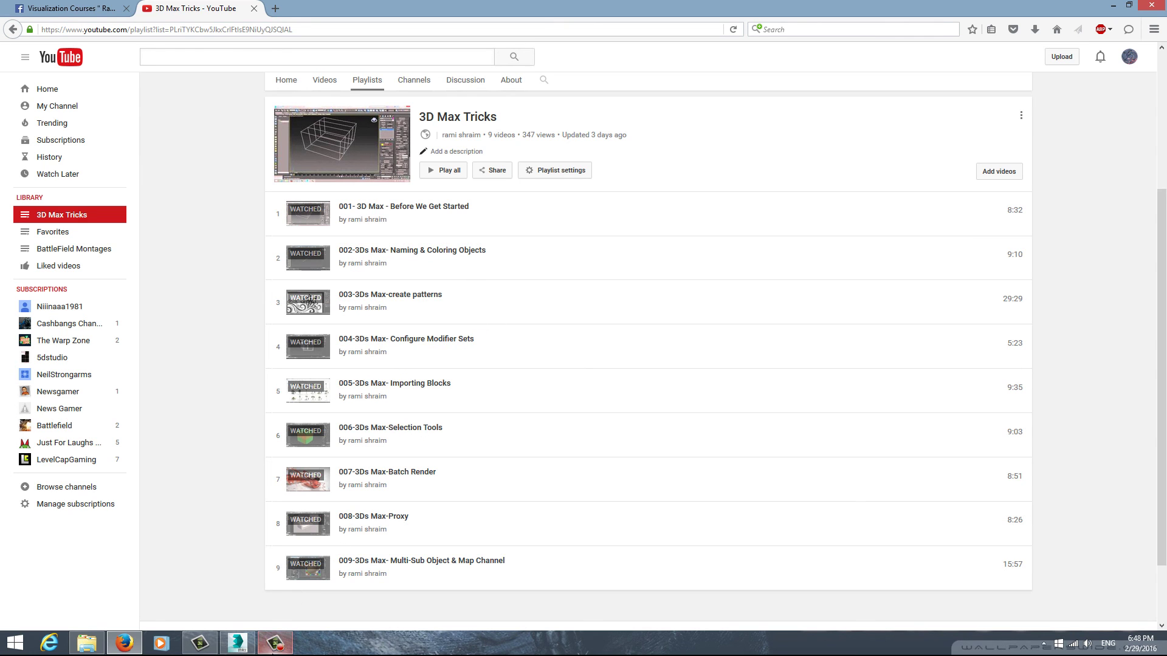
left_click(275, 643)
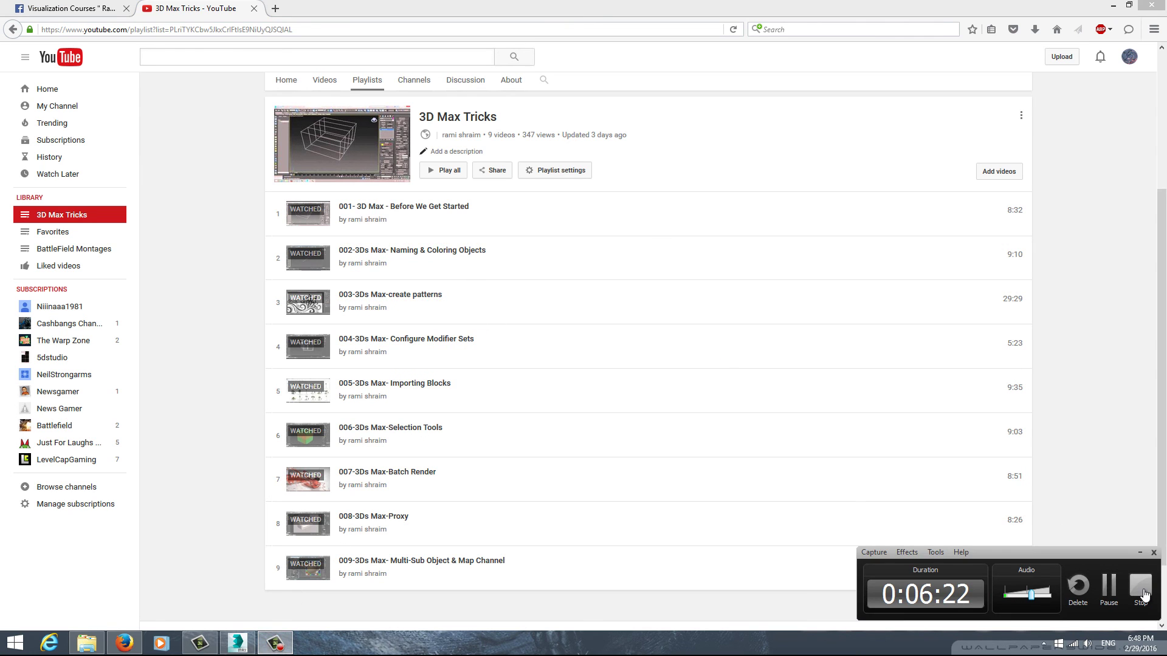